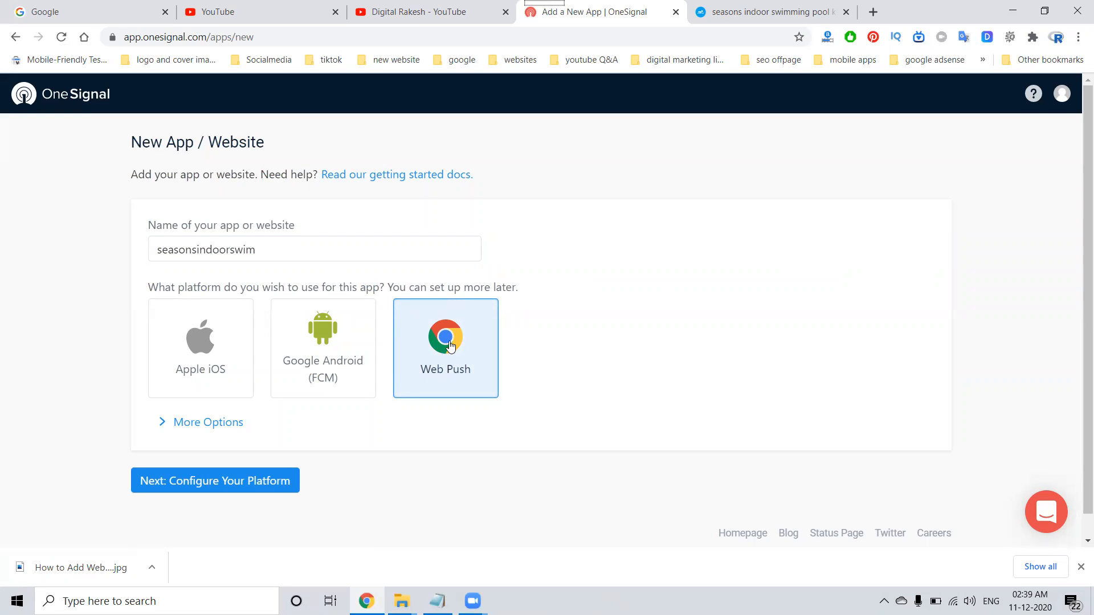
Continue to the Web Push configuration with the Typical Site integration and set the site name to seasonsindoorswim
{"action": "left_click", "coordinate": [182, 482]}
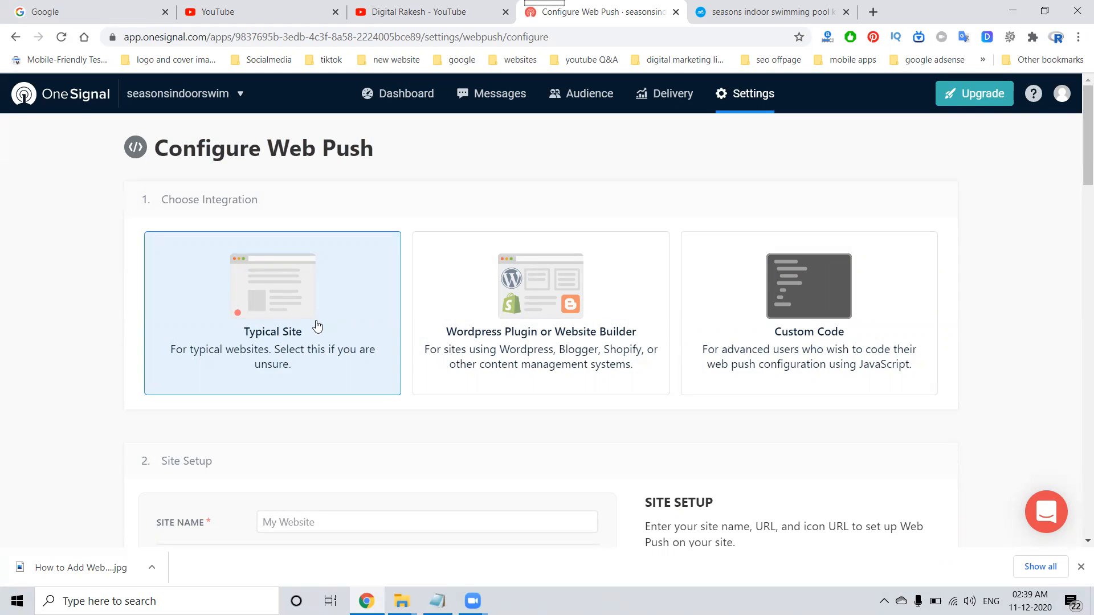
{"action": "scroll", "coordinate": [146, 347], "scroll_direction": "down", "scroll_amount": 3}
{"action": "left_click", "coordinate": [305, 307]}
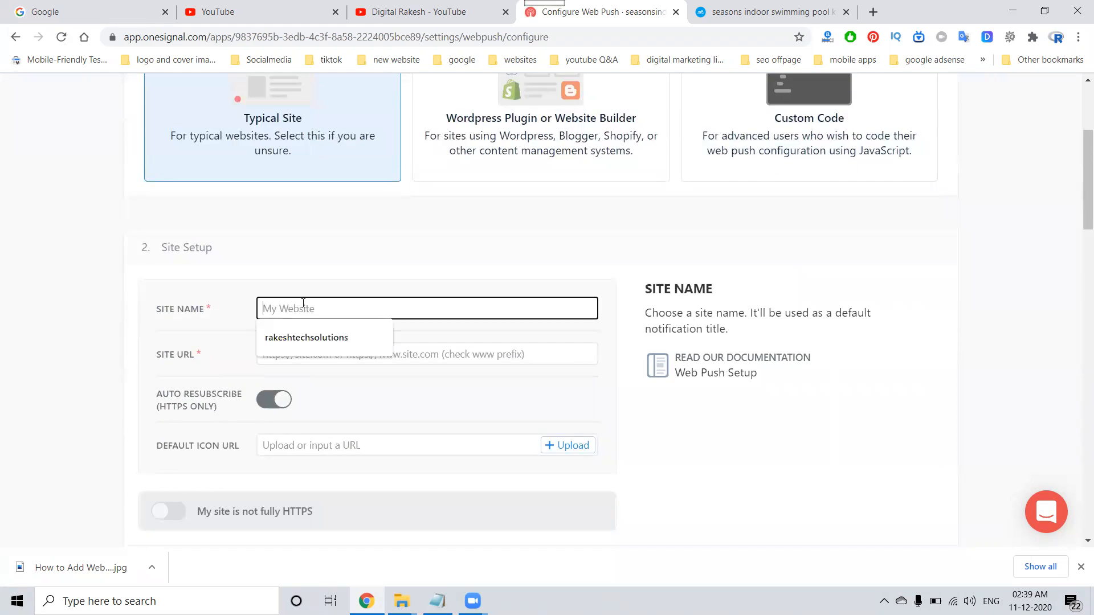
{"action": "type", "text": "seasonsindoorswim"}
{"action": "left_click", "coordinate": [816, 8]}
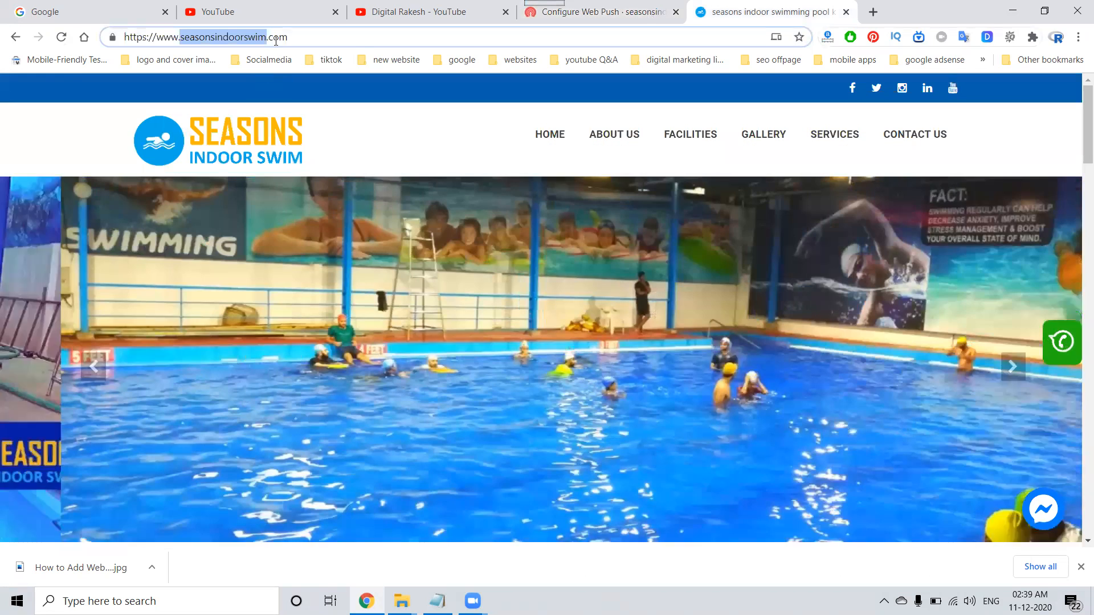
{"action": "left_click", "coordinate": [276, 40]}
{"action": "key", "text": "ctrl+c"}
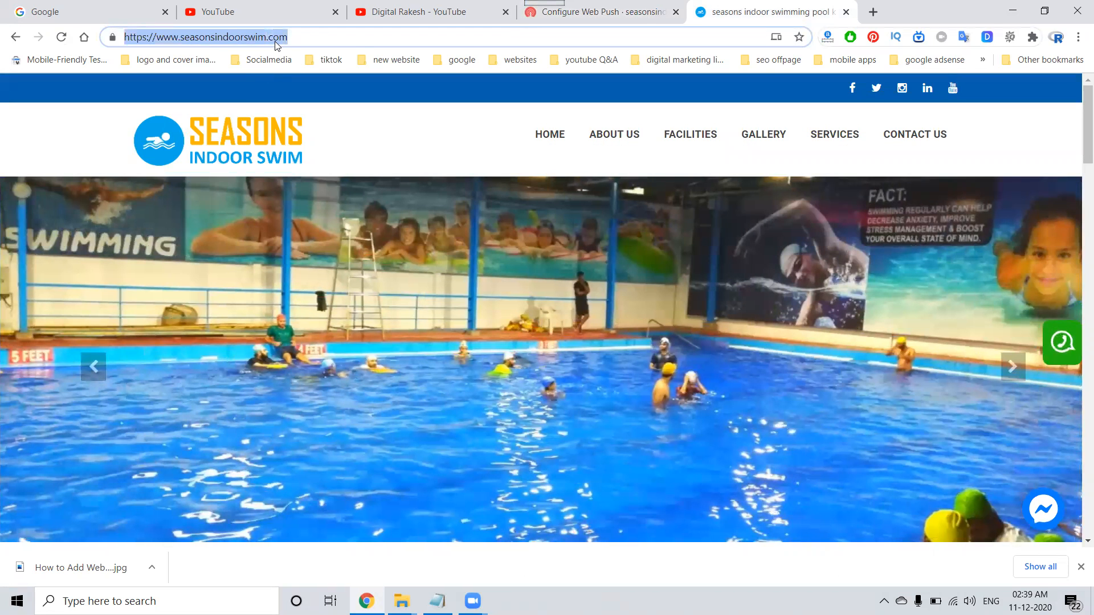
{"action": "left_click", "coordinate": [569, 7]}
{"action": "left_click", "coordinate": [361, 352]}
{"action": "key", "text": "ctrl+v"}
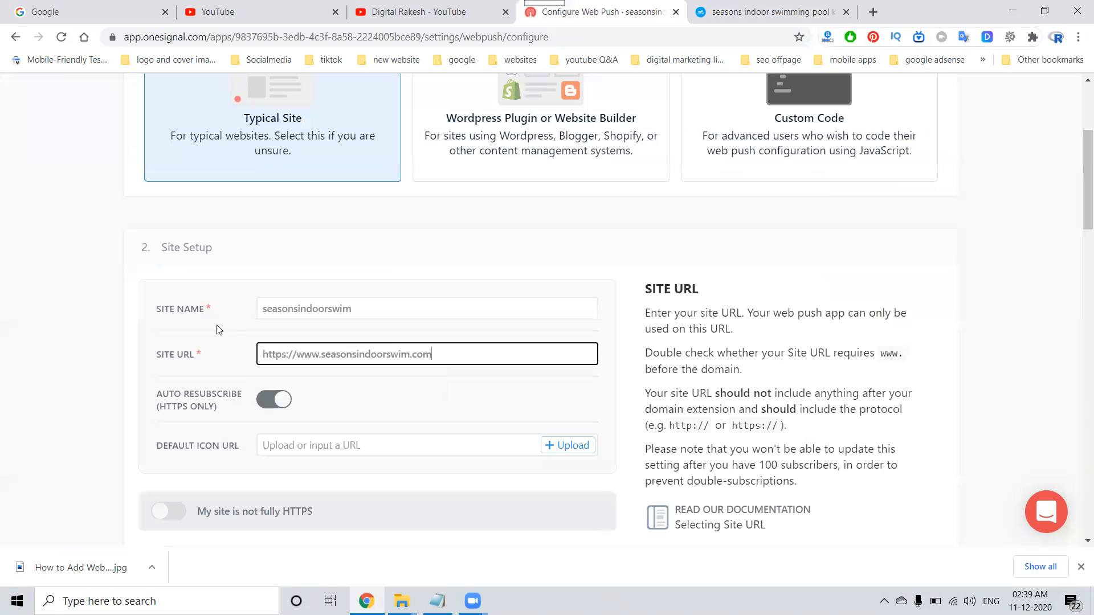
{"action": "left_click", "coordinate": [217, 329]}
{"action": "scroll", "coordinate": [41, 291], "scroll_direction": "down", "scroll_amount": 2}
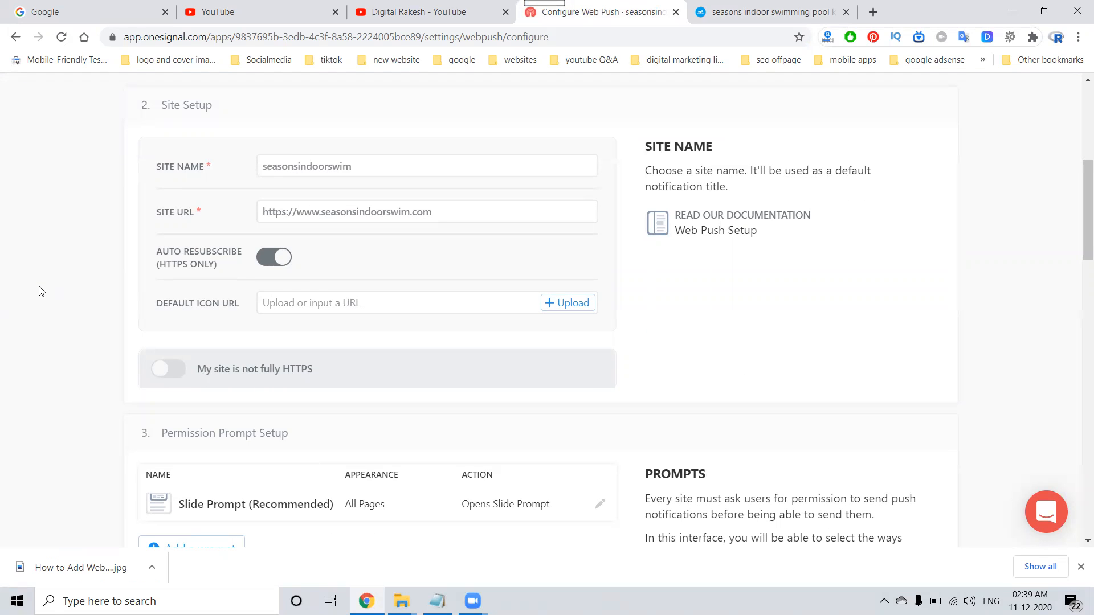
Copy the image address of the Seasons Indoor Swim logo from the website and paste it as the default icon URL
{"action": "mouse_move", "coordinate": [172, 268]}
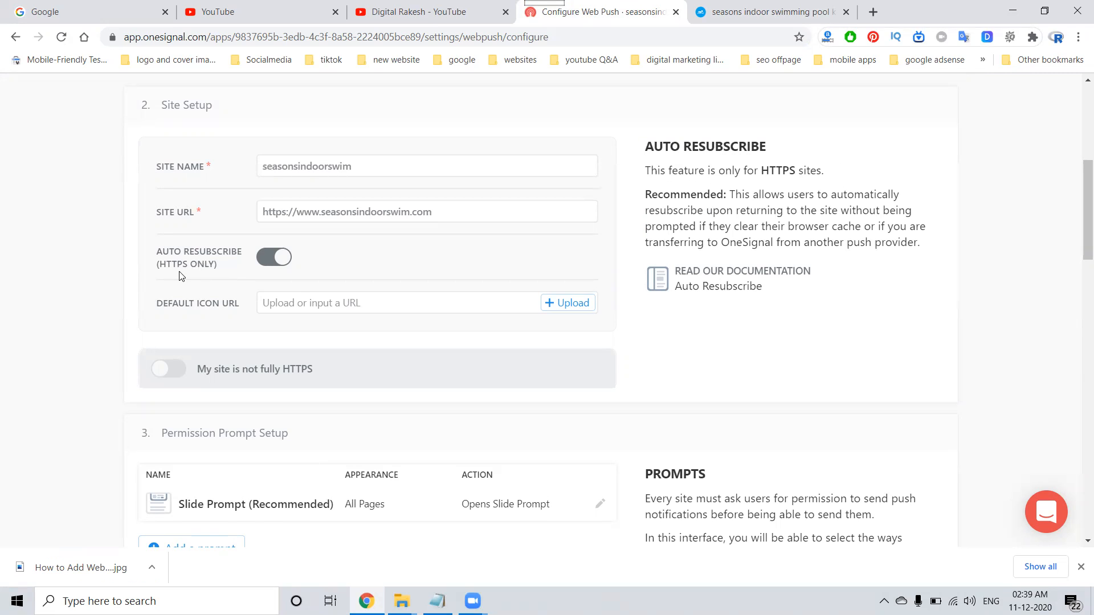
{"action": "mouse_move", "coordinate": [206, 306]}
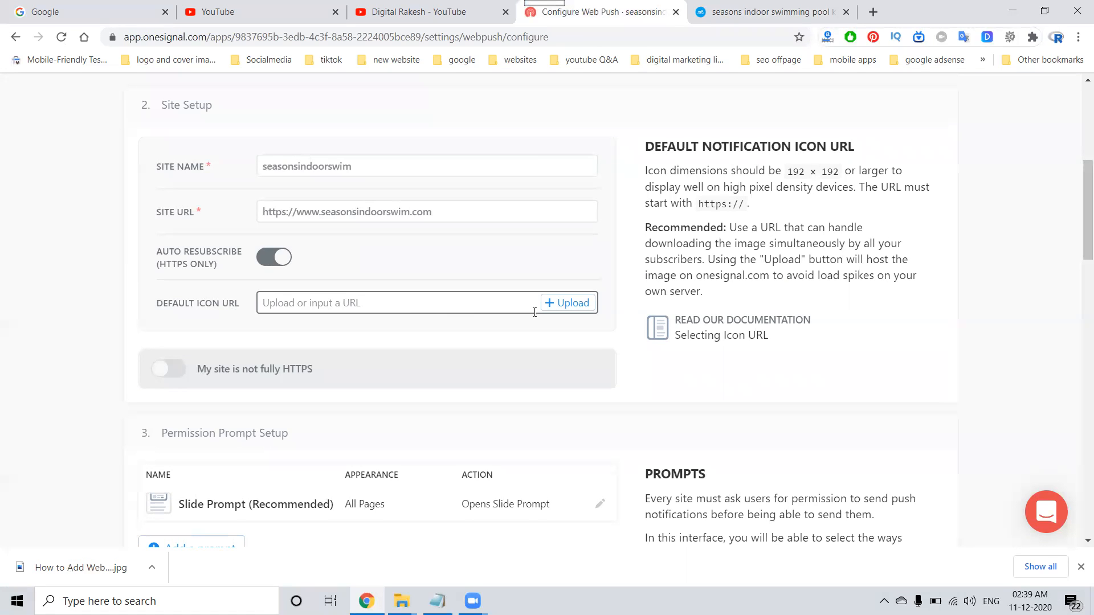
{"action": "left_click", "coordinate": [751, 16]}
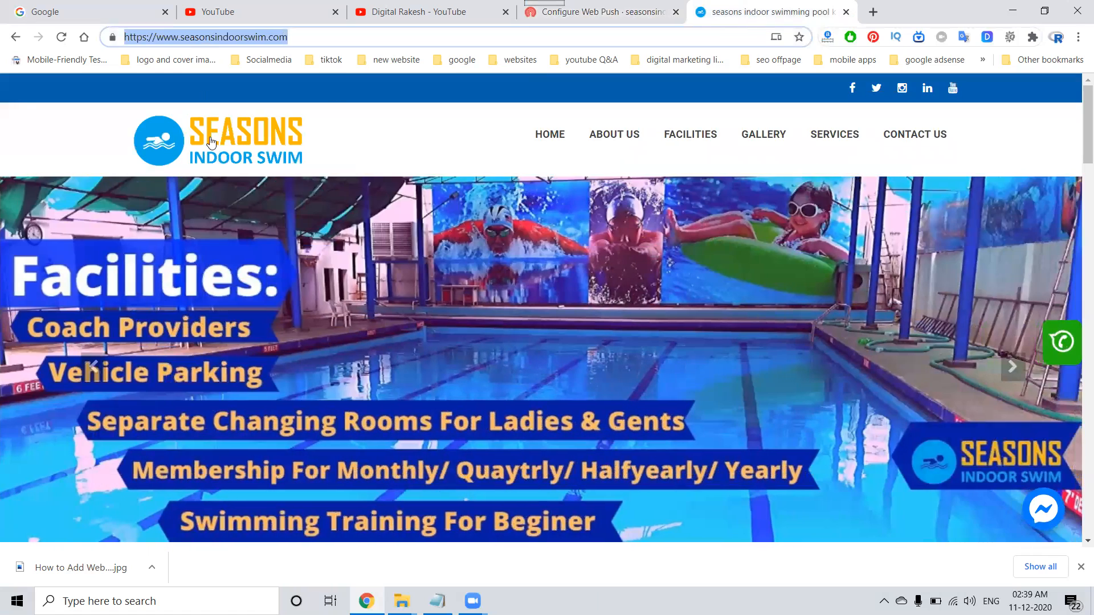
{"action": "right_click", "coordinate": [211, 137]}
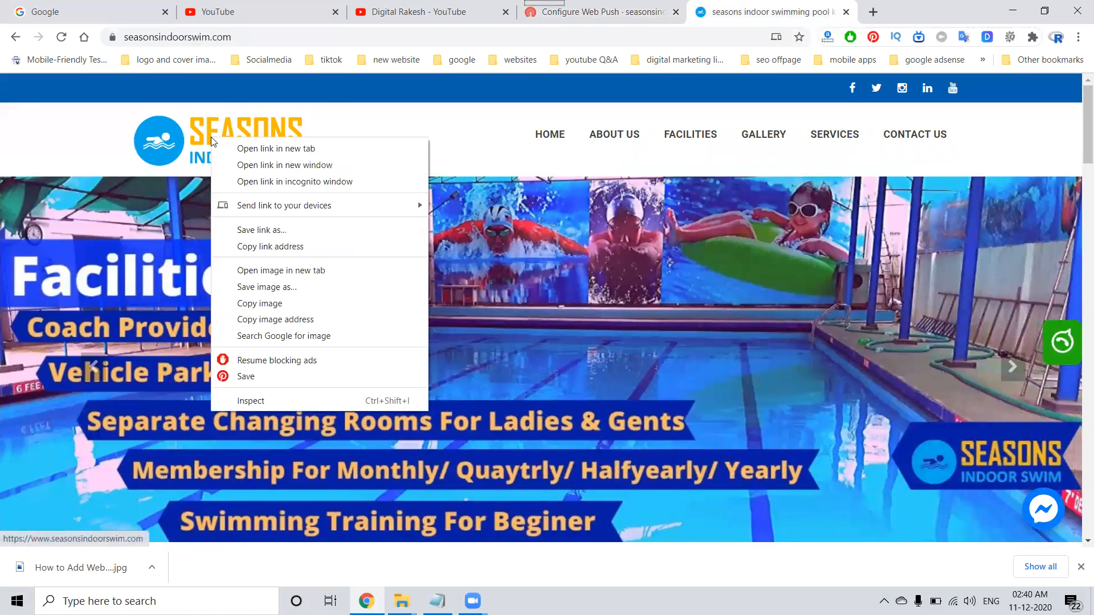
{"action": "left_click", "coordinate": [252, 319]}
{"action": "left_click", "coordinate": [634, 4]}
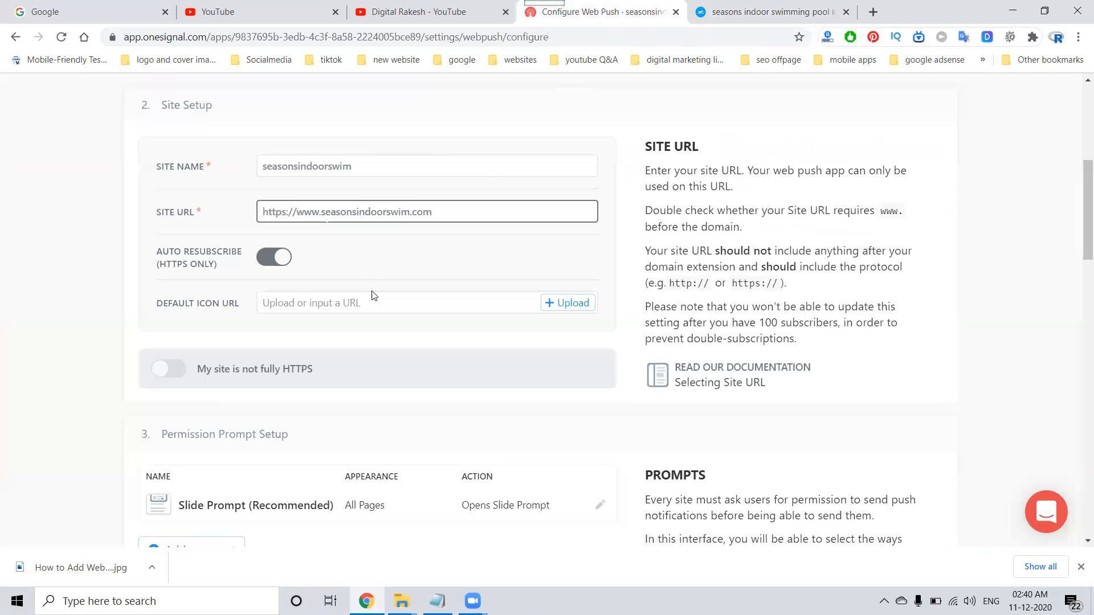
{"action": "left_click", "coordinate": [356, 308]}
{"action": "key", "text": "ctrl+v"}
{"action": "left_click", "coordinate": [550, 302]}
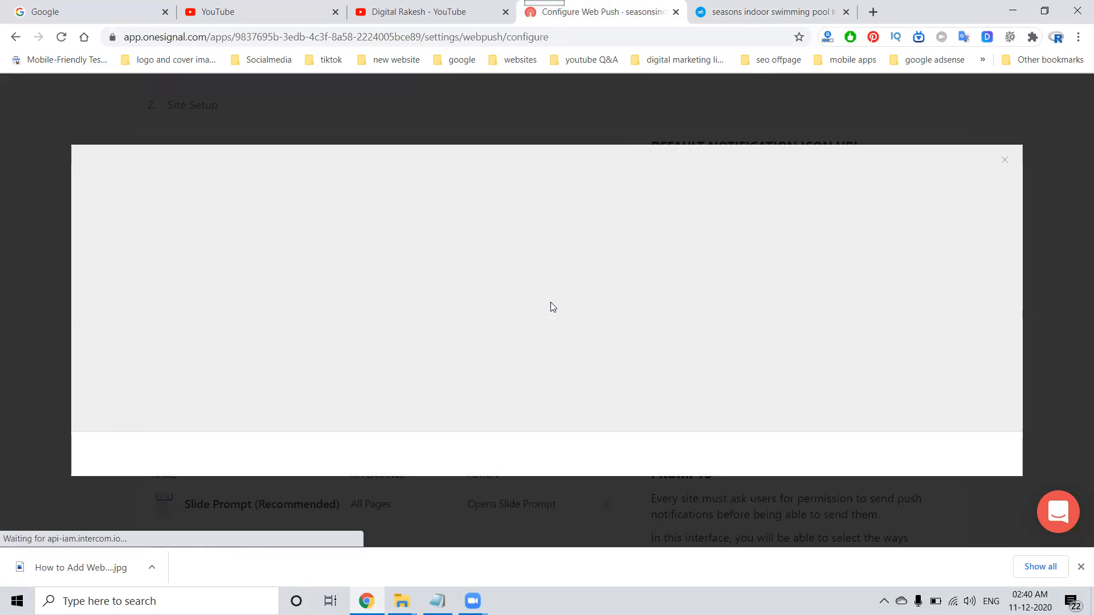
{"action": "left_click", "coordinate": [1005, 161]}
{"action": "left_click", "coordinate": [516, 300]}
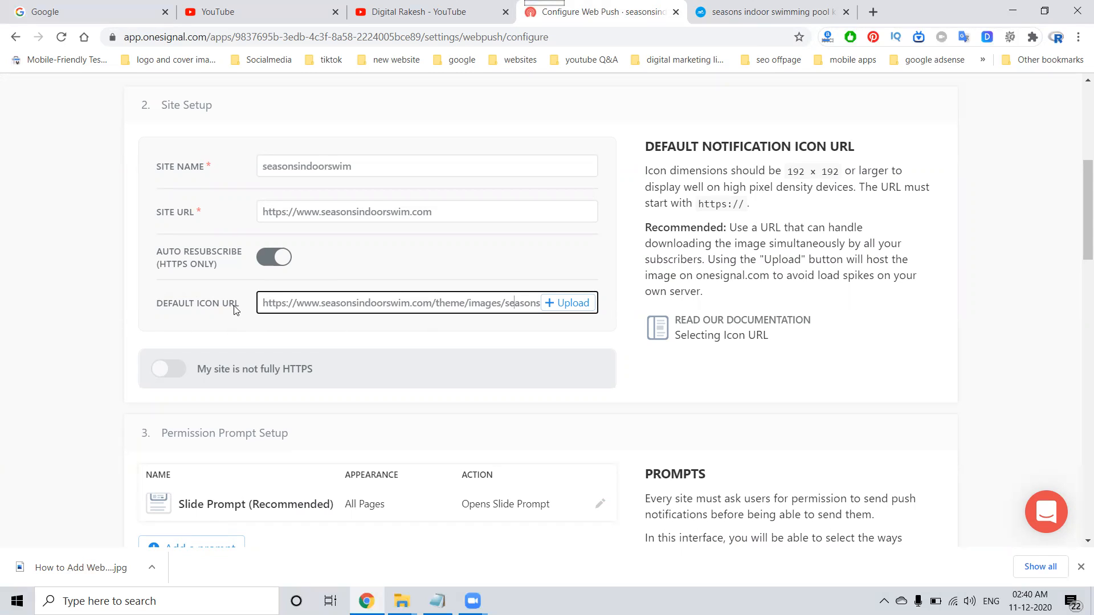
Upload the default icon from the copied link to seasonsindoorswim-logo.png and save the image without cropping
{"action": "left_click", "coordinate": [561, 303]}
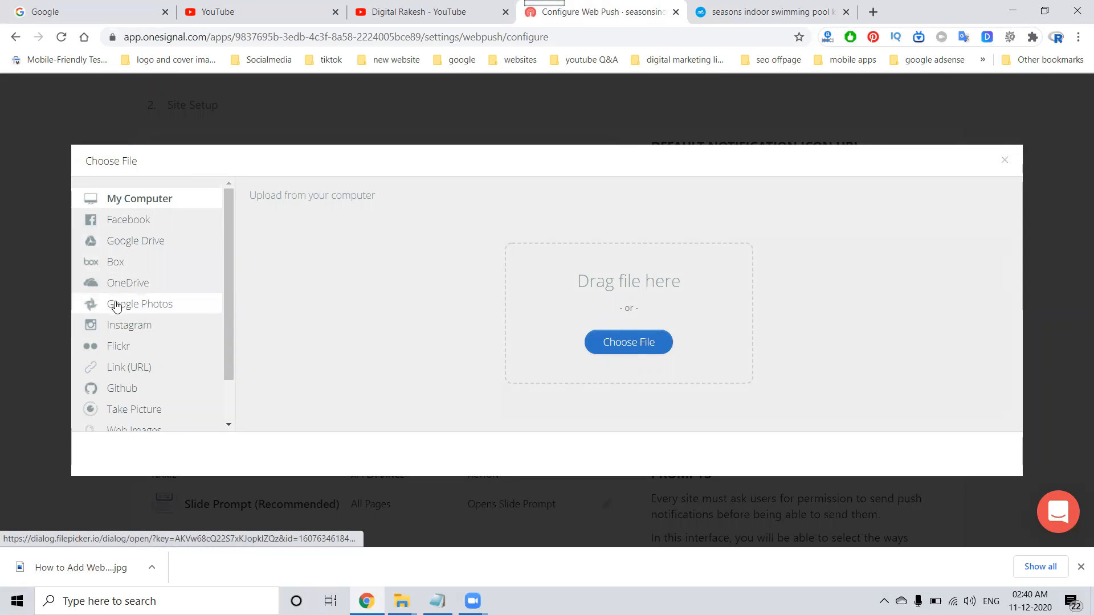
{"action": "left_click", "coordinate": [114, 366]}
{"action": "key", "text": "ctrl+v"}
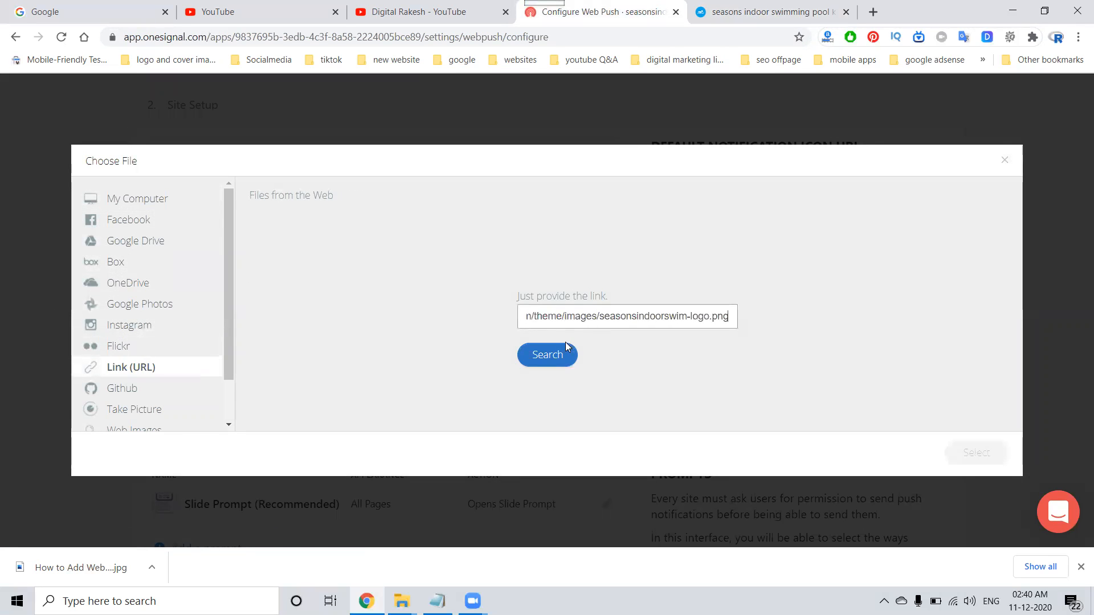
{"action": "left_click", "coordinate": [556, 353]}
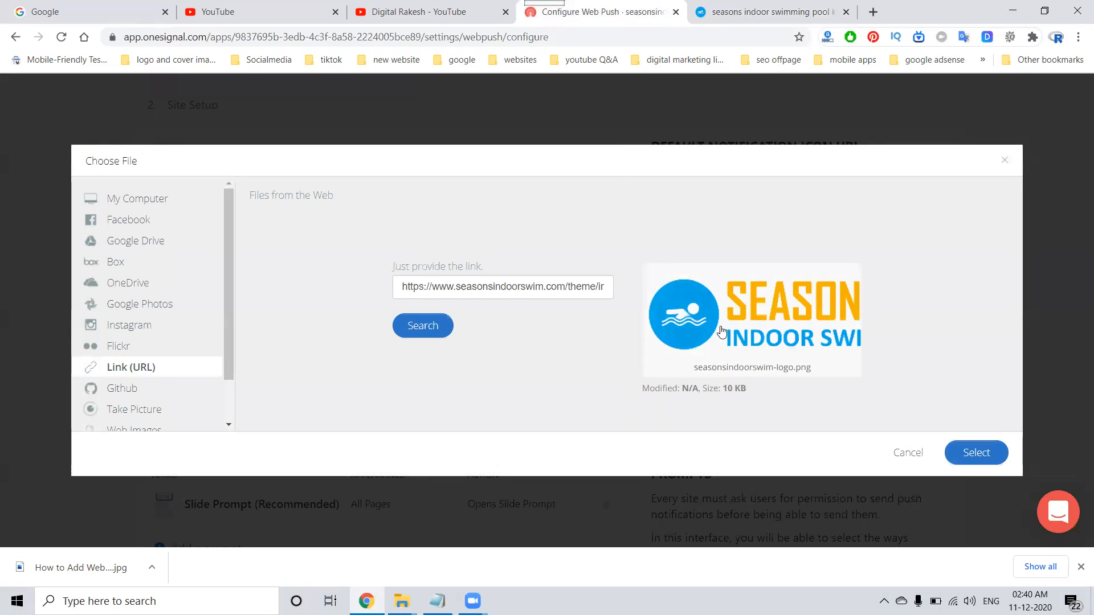
{"action": "left_click", "coordinate": [970, 454]}
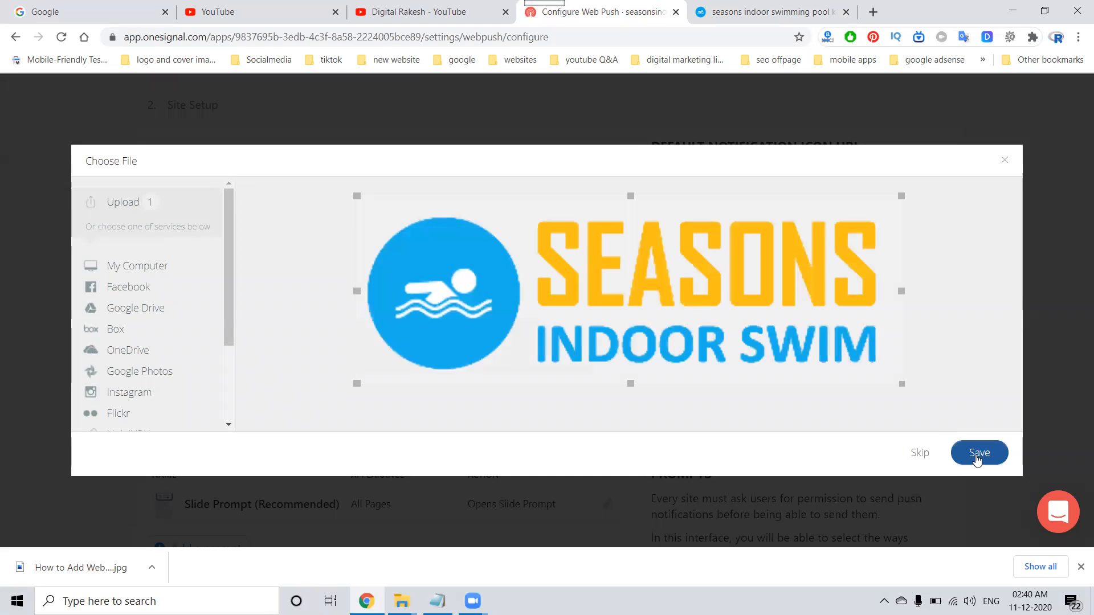
{"action": "left_click", "coordinate": [977, 456]}
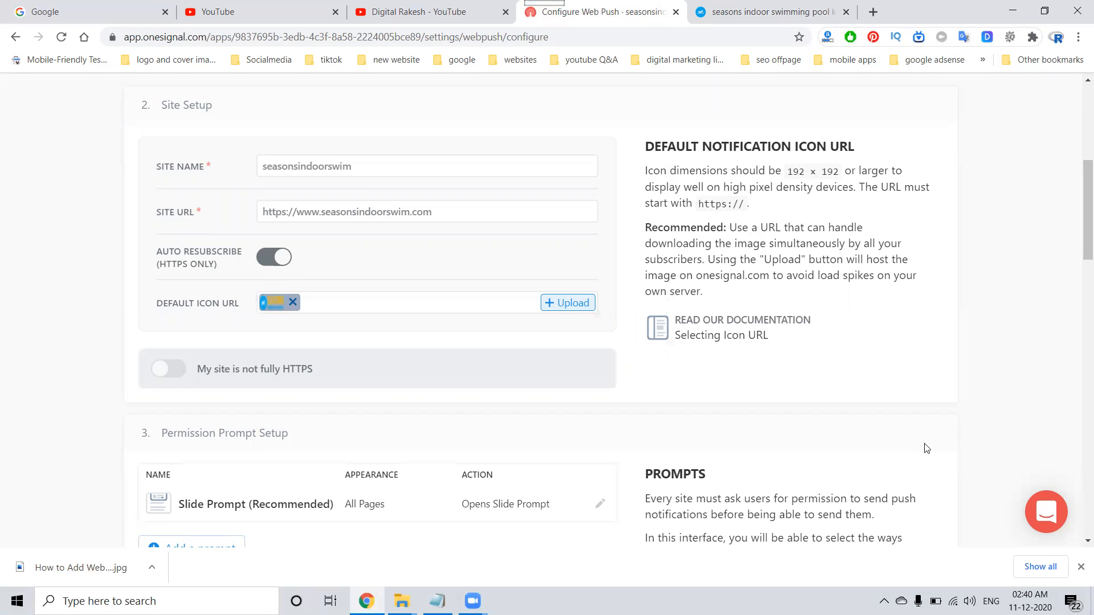
Open the recommended Slide Prompt for editing and try its custom prompt text option, leaving it switched off
{"action": "scroll", "coordinate": [81, 284], "scroll_direction": "down", "scroll_amount": 1}
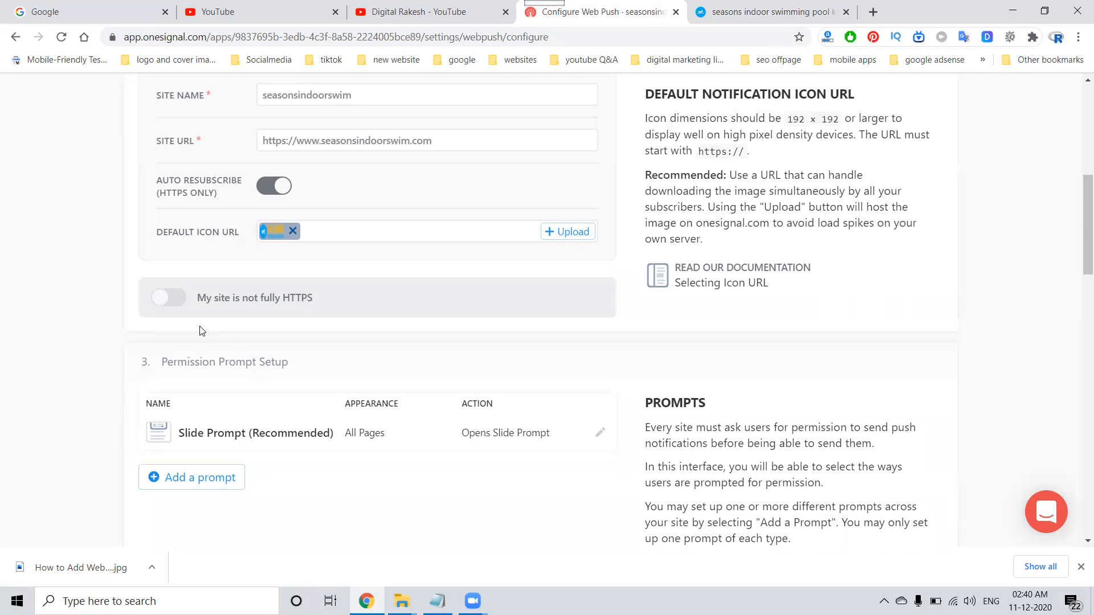
{"action": "mouse_move", "coordinate": [170, 303]}
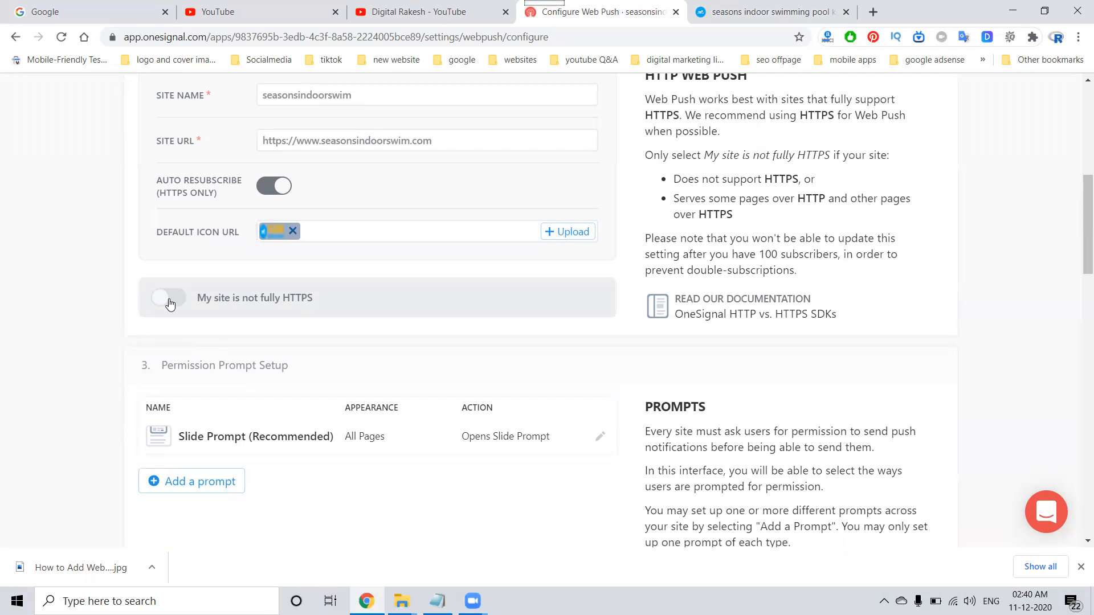
{"action": "scroll", "coordinate": [36, 279], "scroll_direction": "down", "scroll_amount": 3}
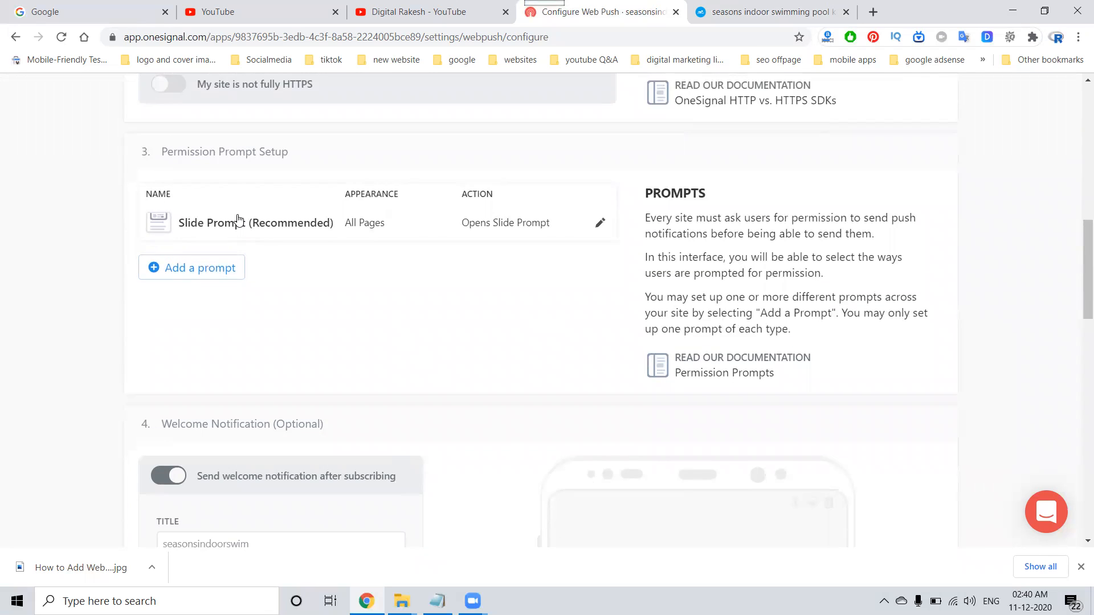
{"action": "left_click", "coordinate": [599, 223]}
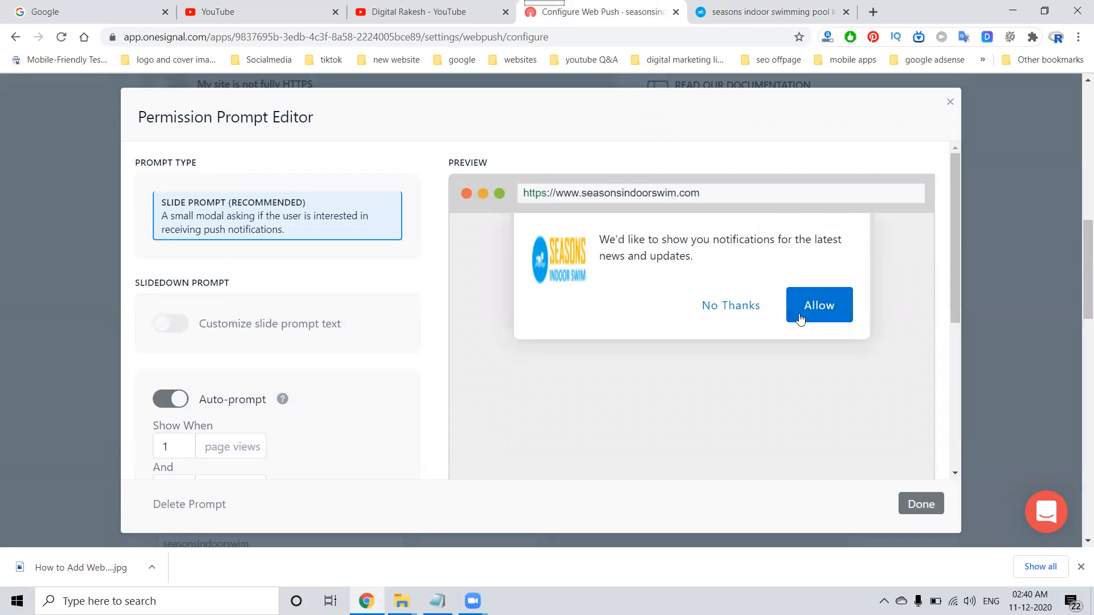
{"action": "scroll", "coordinate": [289, 285], "scroll_direction": "down", "scroll_amount": 1}
{"action": "scroll", "coordinate": [289, 285], "scroll_direction": "down", "scroll_amount": 1}
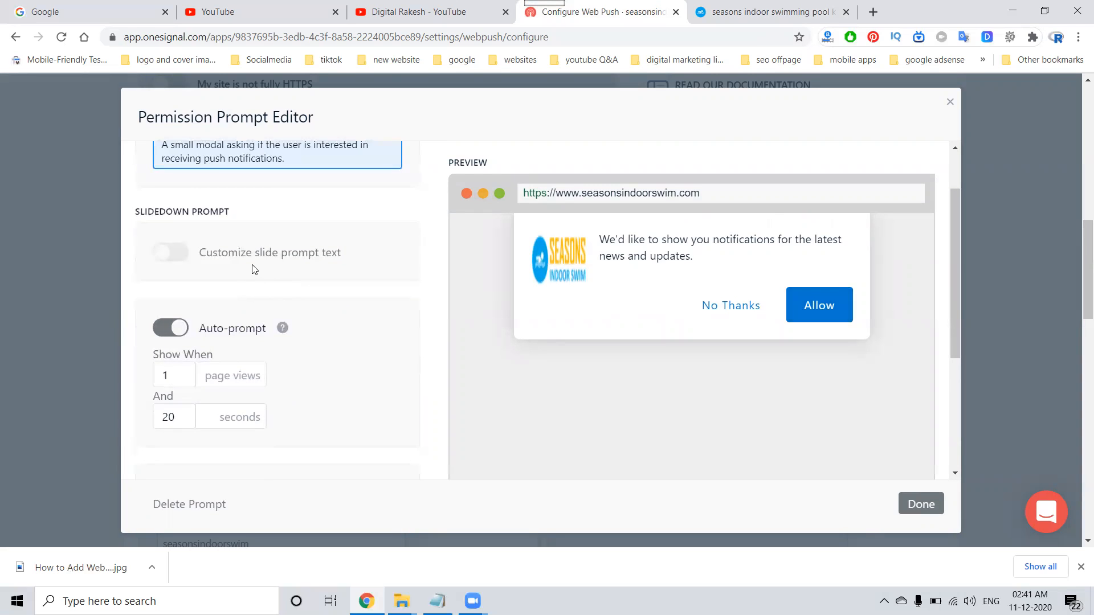
{"action": "left_click", "coordinate": [179, 255]}
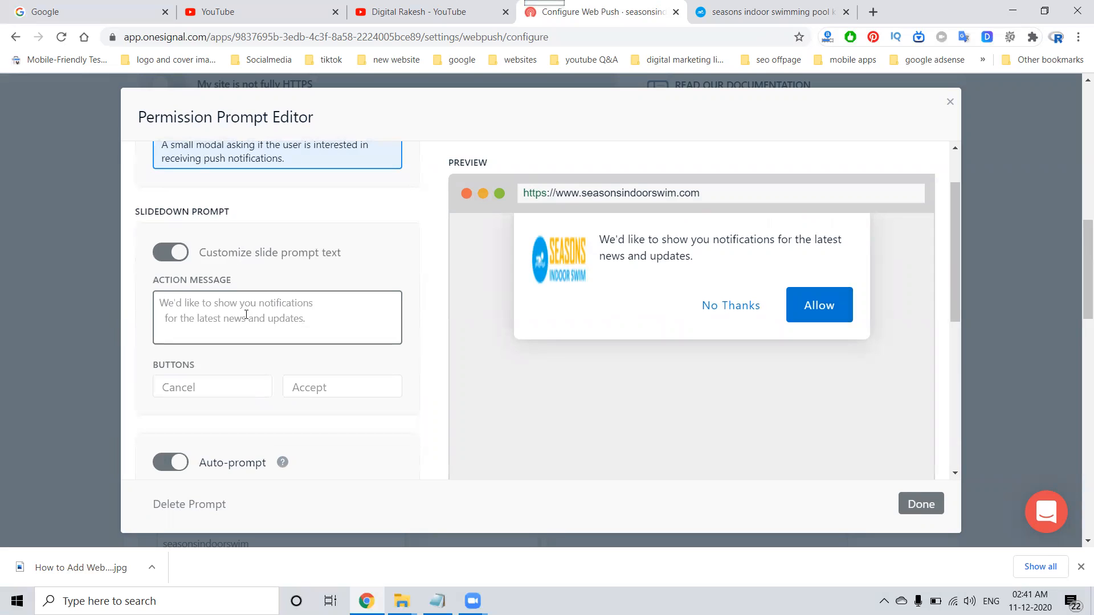
{"action": "left_click", "coordinate": [167, 255]}
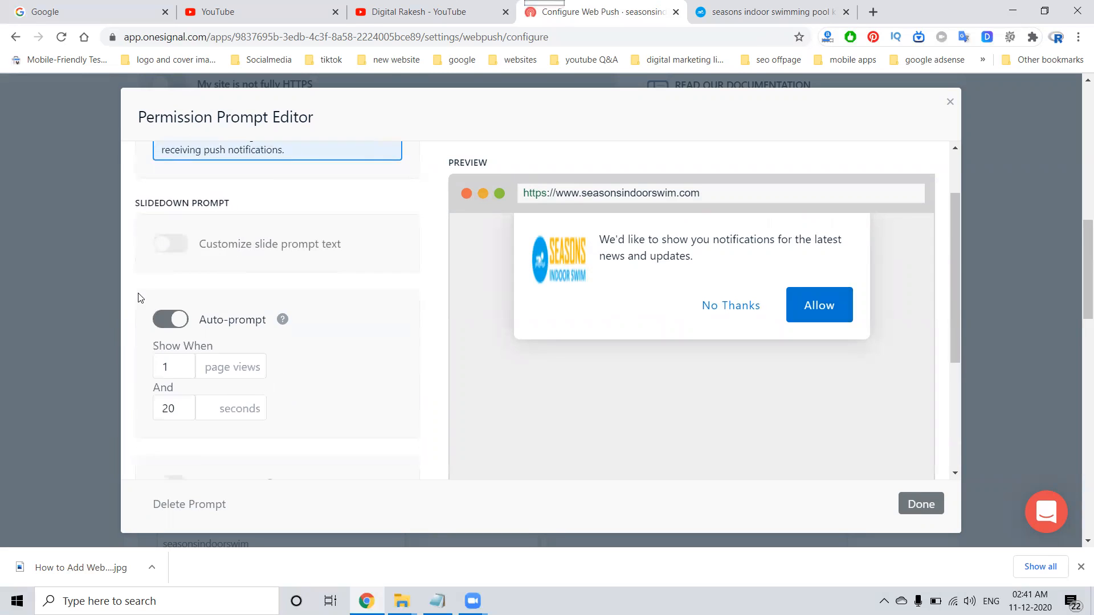
Set the slide prompt's auto-prompt delay to 5 seconds and finish editing the prompt
{"action": "scroll", "coordinate": [171, 257], "scroll_direction": "down", "scroll_amount": 2}
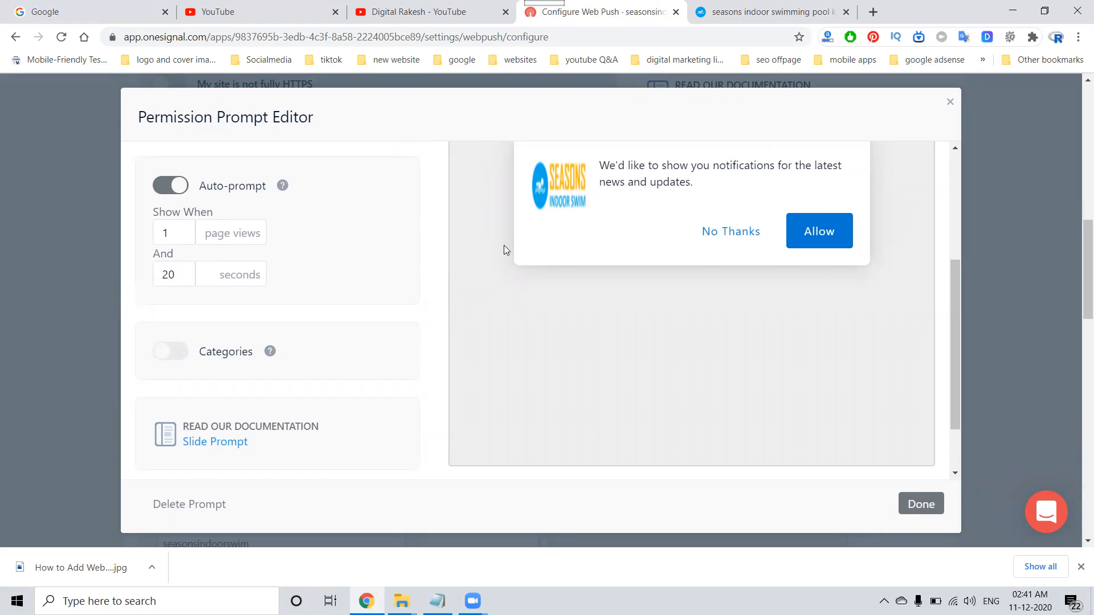
{"action": "double_click", "coordinate": [176, 274]}
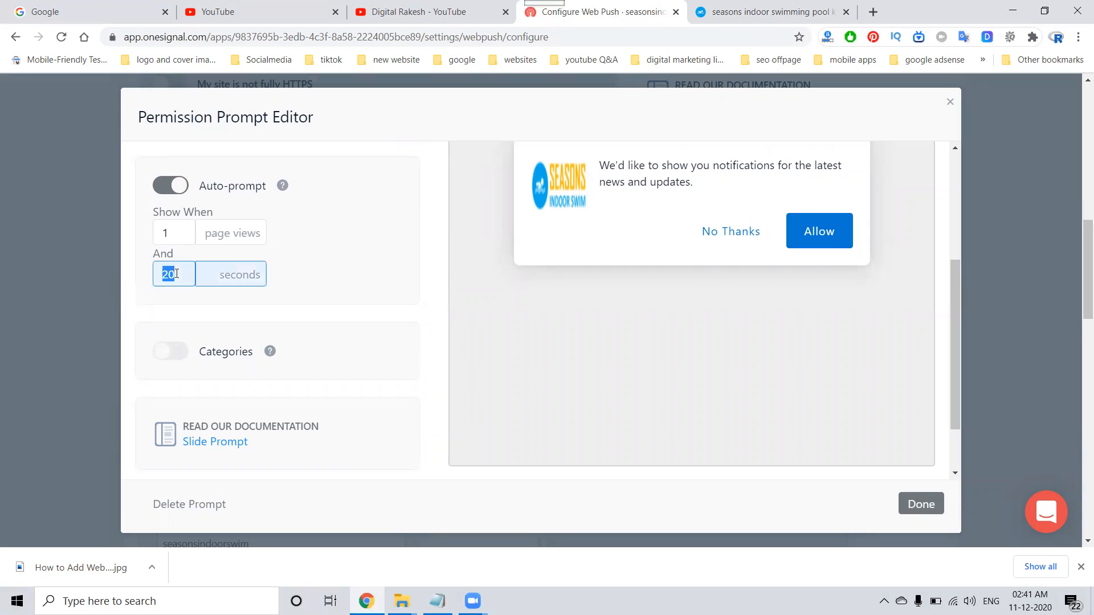
{"action": "type", "text": "5"}
{"action": "left_click", "coordinate": [322, 277]}
{"action": "scroll", "coordinate": [323, 277], "scroll_direction": "down", "scroll_amount": 3}
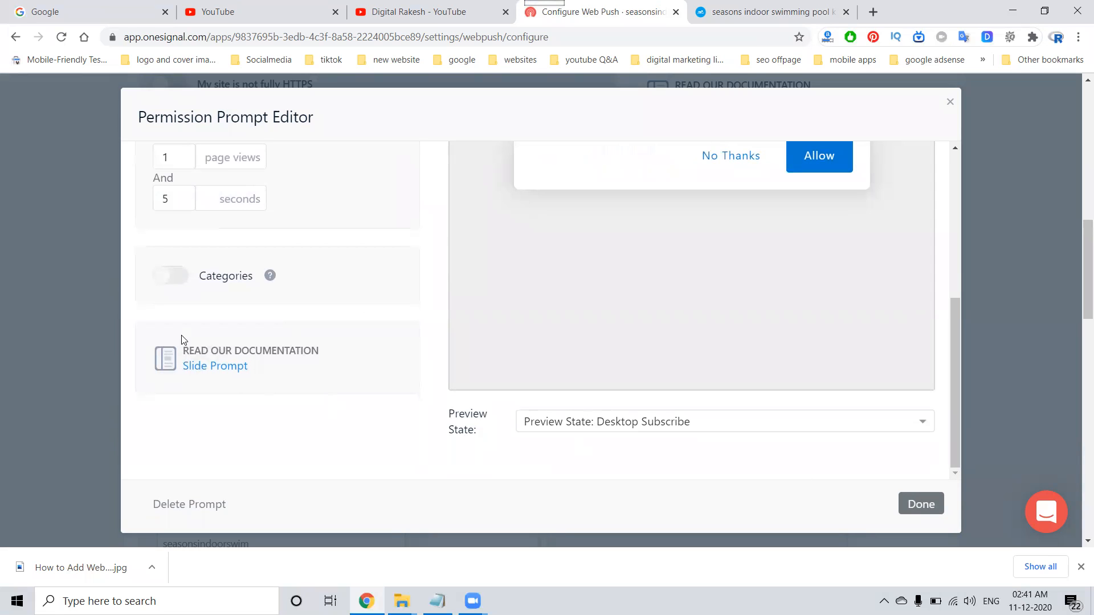
{"action": "left_click", "coordinate": [920, 503]}
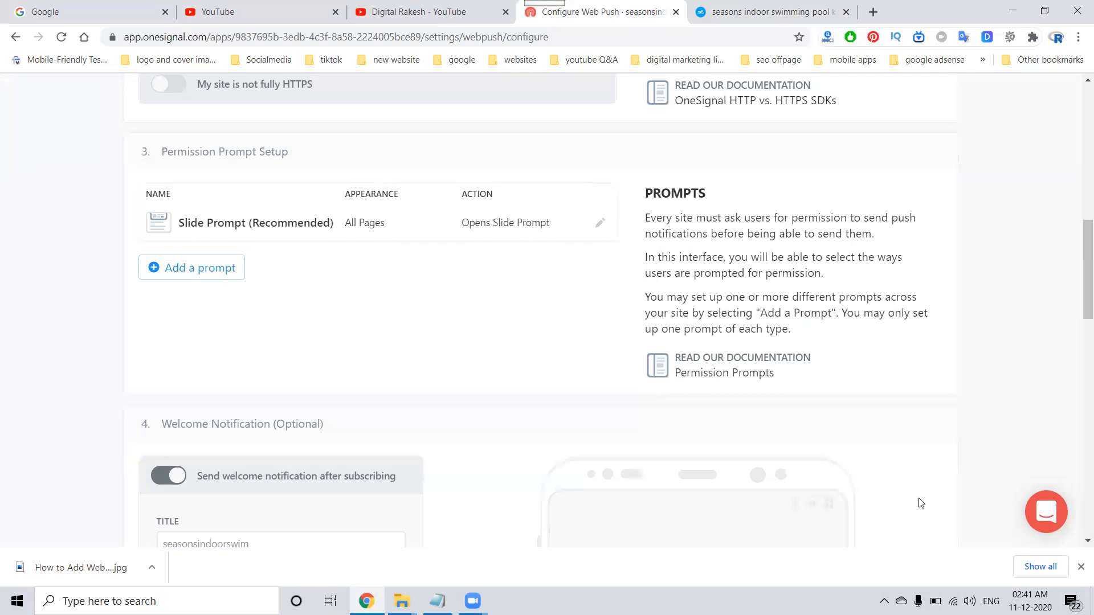
Review the title and message fields of the welcome notification
{"action": "scroll", "coordinate": [180, 345], "scroll_direction": "down", "scroll_amount": 2}
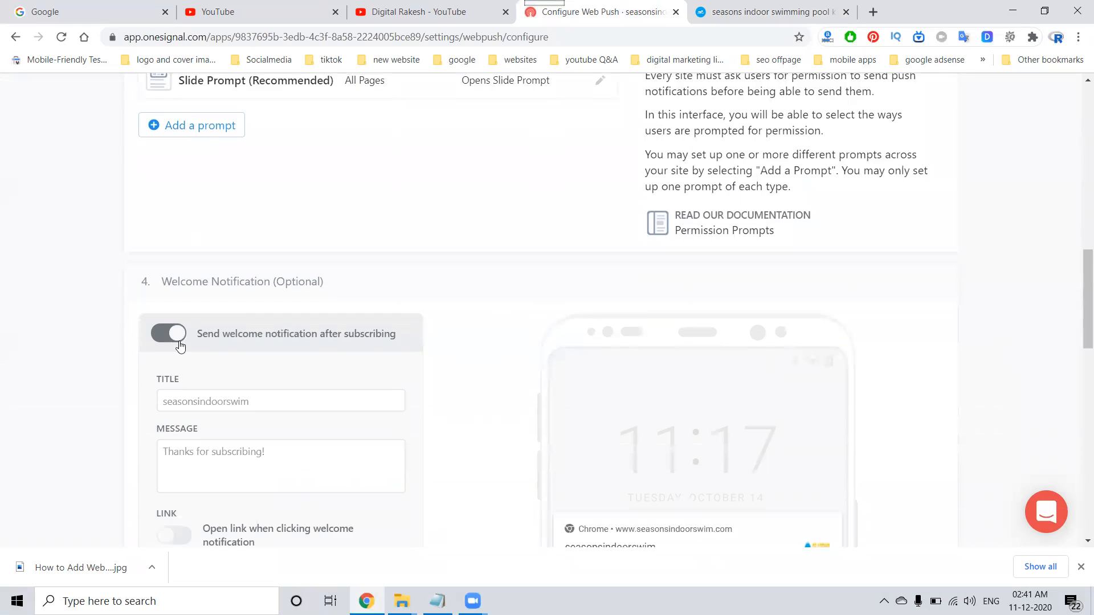
{"action": "scroll", "coordinate": [180, 344], "scroll_direction": "down", "scroll_amount": 1}
{"action": "left_click", "coordinate": [188, 323]}
{"action": "left_click", "coordinate": [229, 403]}
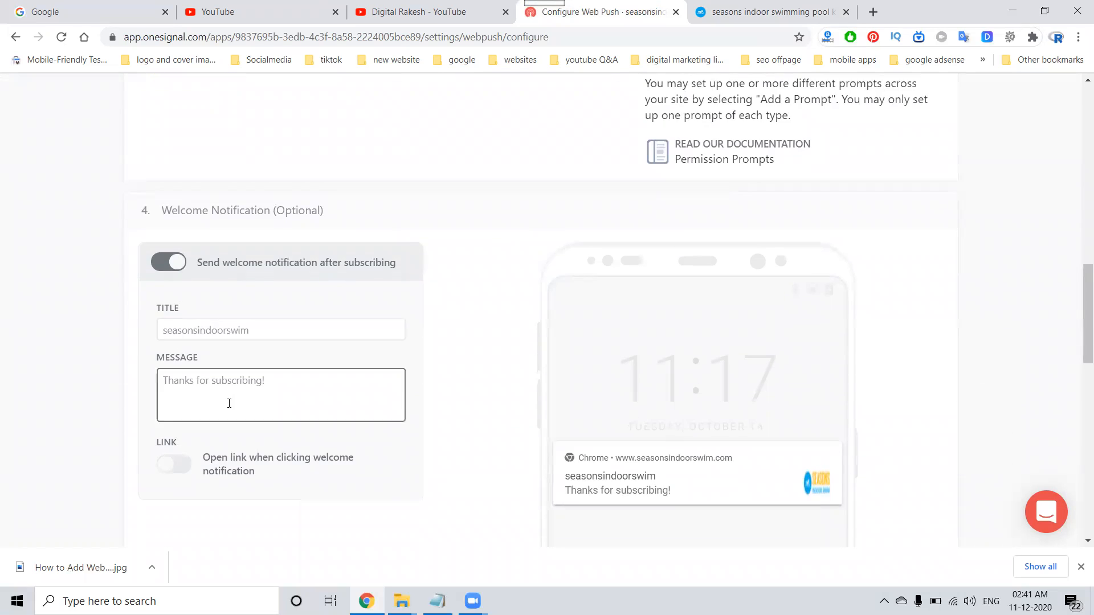
{"action": "left_click", "coordinate": [111, 350]}
{"action": "scroll", "coordinate": [109, 348], "scroll_direction": "down", "scroll_amount": 2}
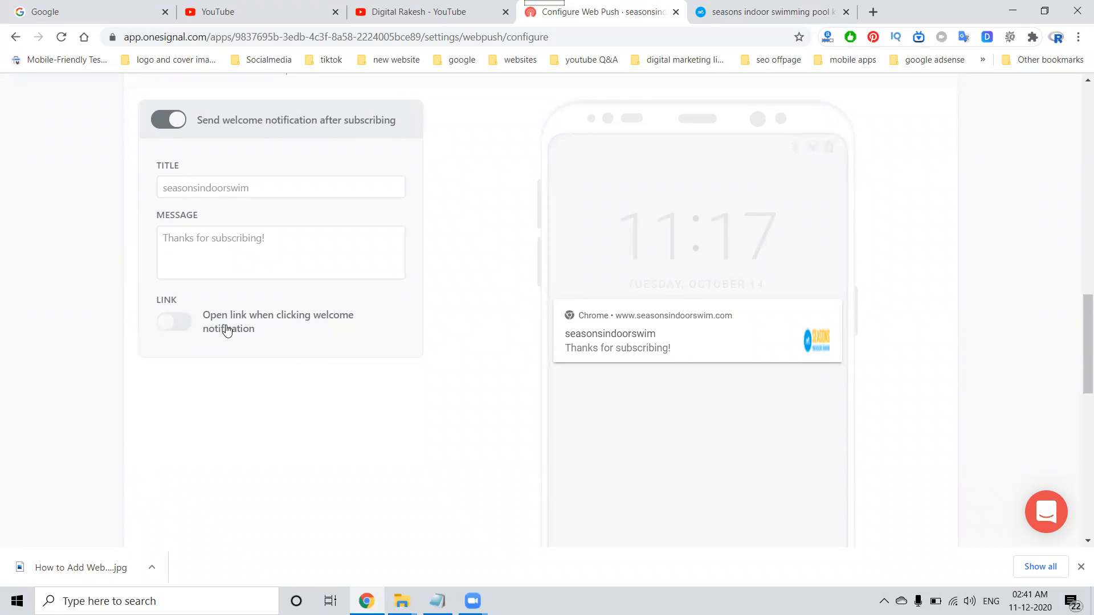
{"action": "left_click", "coordinate": [185, 326]}
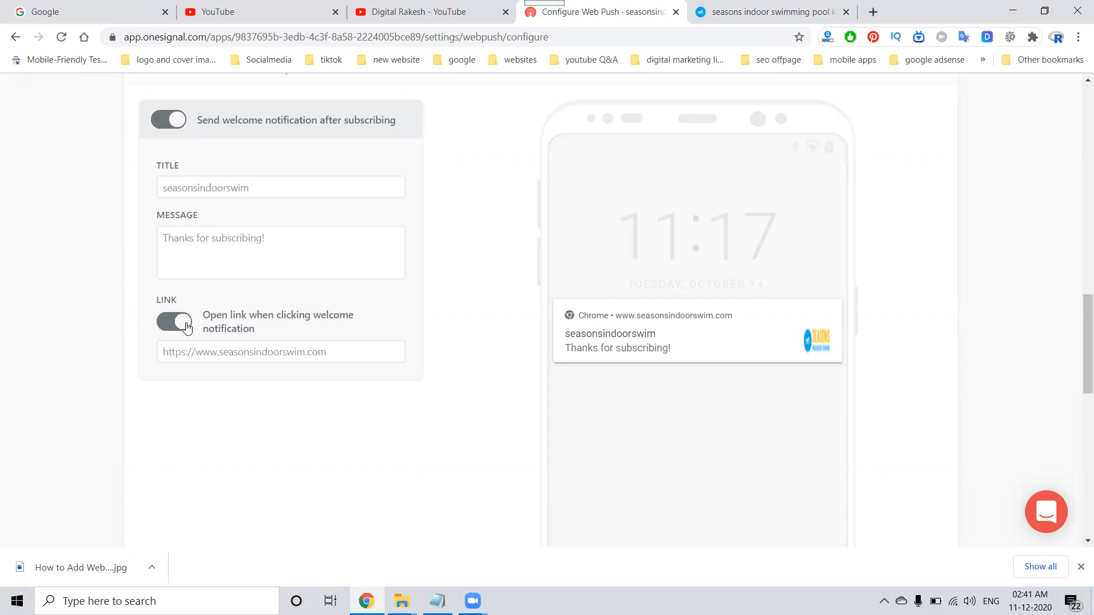
{"action": "left_click", "coordinate": [211, 352]}
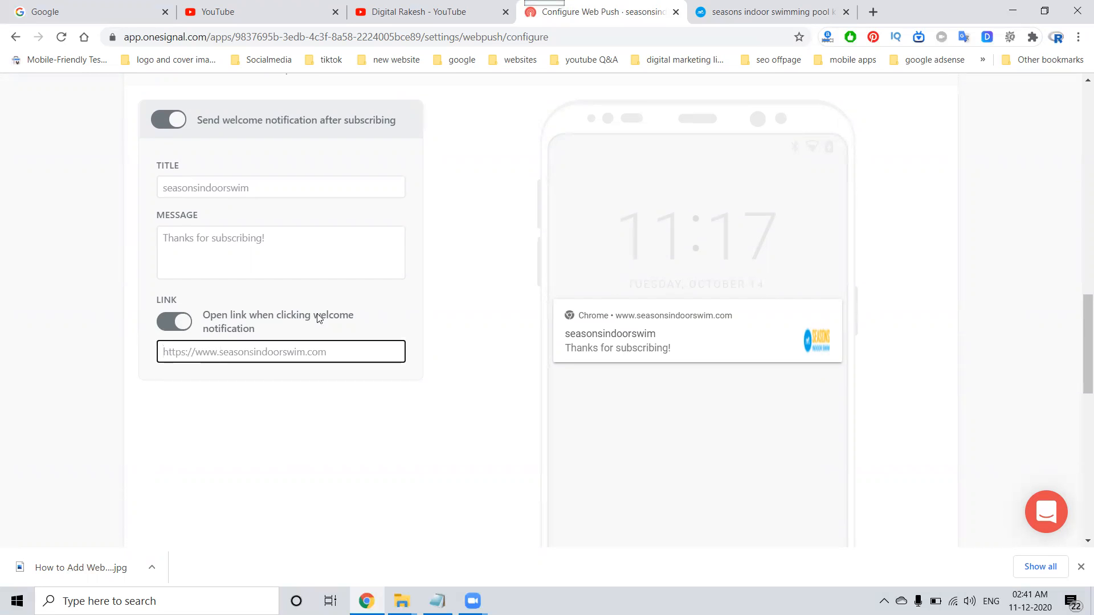
{"action": "left_click", "coordinate": [766, 11]}
{"action": "left_click", "coordinate": [361, 39]}
{"action": "key", "text": "ctrl+c"}
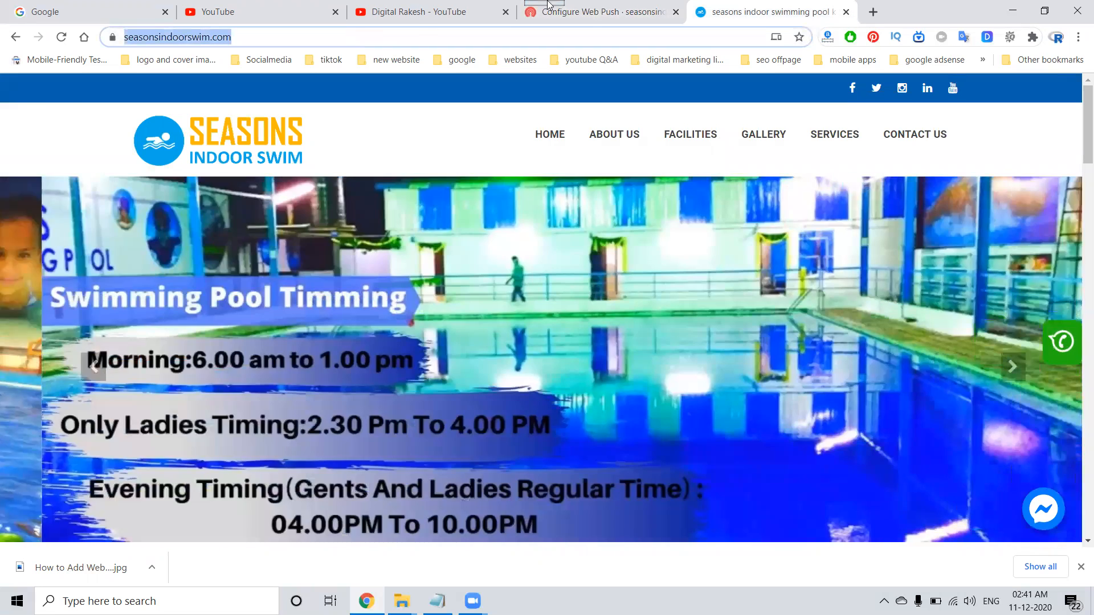
{"action": "left_click", "coordinate": [603, 12]}
{"action": "key", "text": "ctrl+v"}
{"action": "left_click", "coordinate": [141, 344]}
Preview the welcome notification on macOS, Windows and Android
{"action": "scroll", "coordinate": [136, 330], "scroll_direction": "down", "scroll_amount": 4}
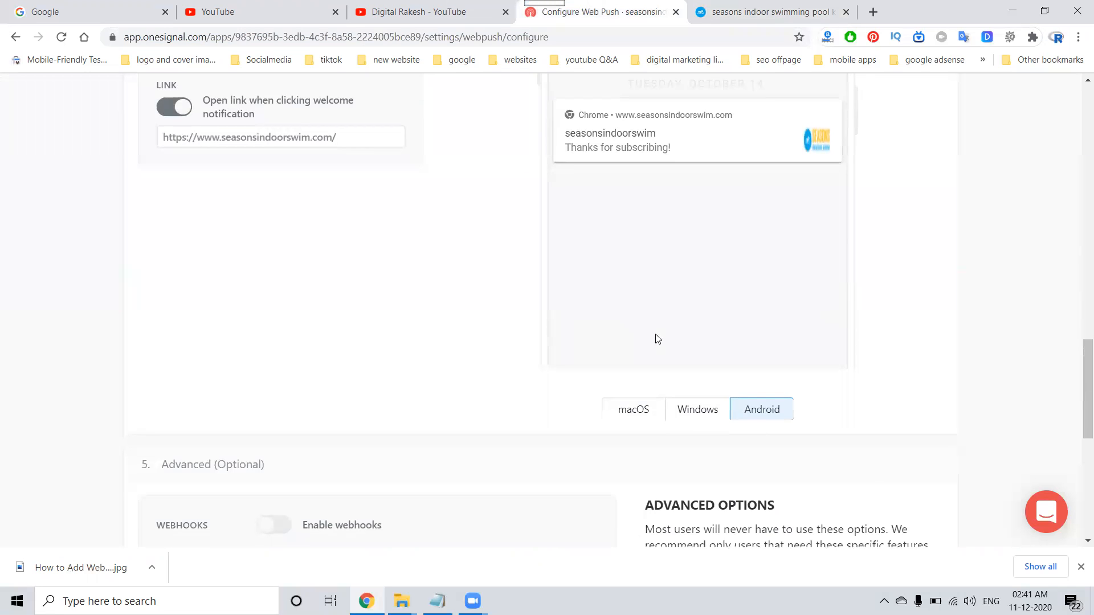
{"action": "scroll", "coordinate": [644, 338], "scroll_direction": "down", "scroll_amount": 1}
{"action": "scroll", "coordinate": [637, 456], "scroll_direction": "up", "scroll_amount": 2}
{"action": "left_click", "coordinate": [639, 482]}
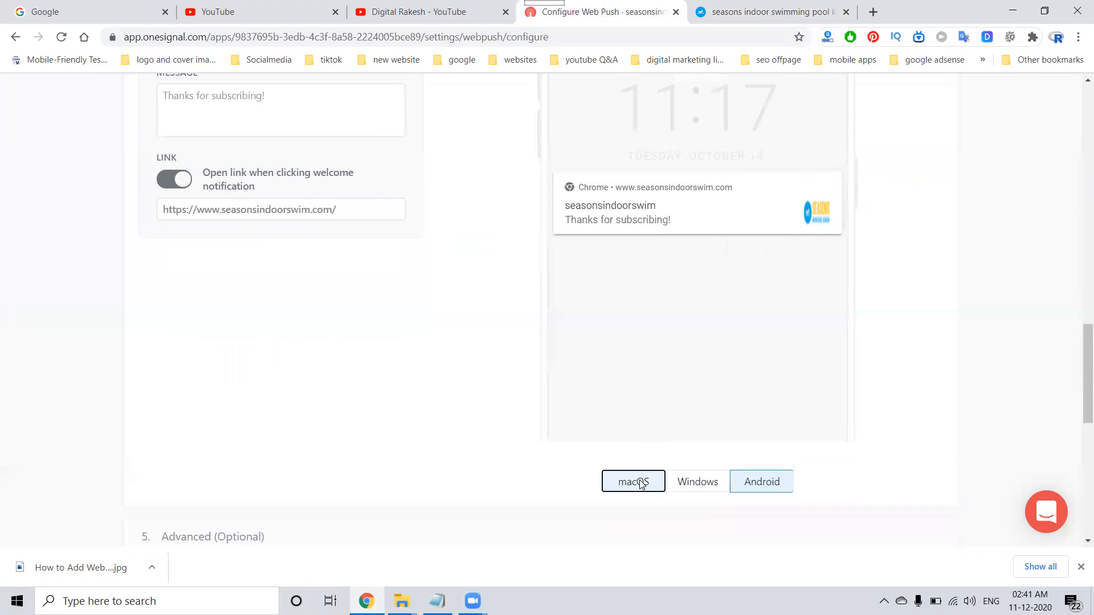
{"action": "scroll", "coordinate": [643, 446], "scroll_direction": "up", "scroll_amount": 3}
{"action": "scroll", "coordinate": [643, 446], "scroll_direction": "down", "scroll_amount": 2}
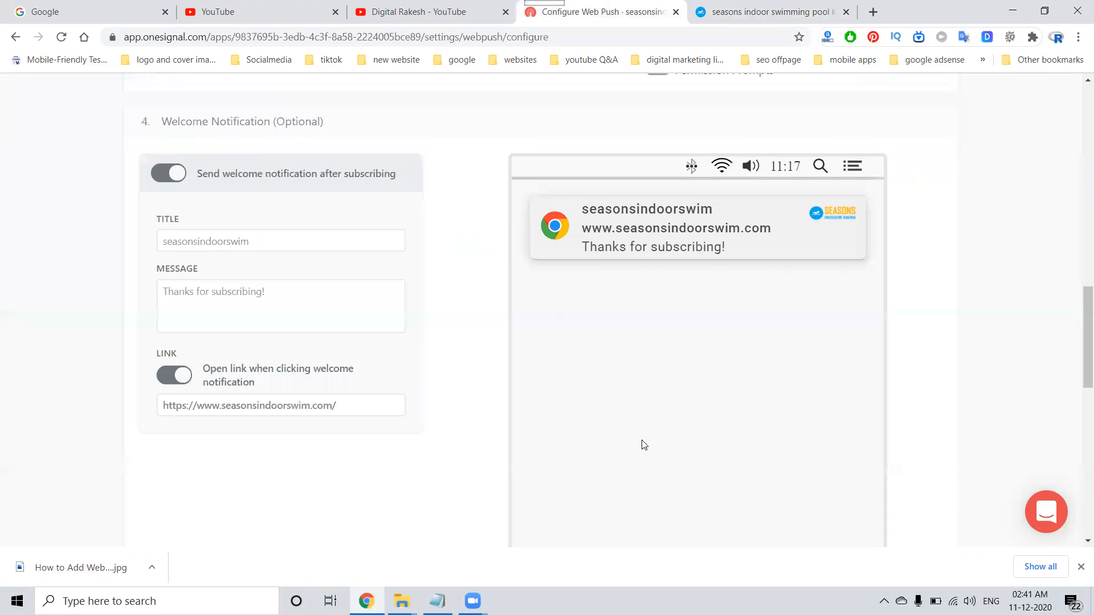
{"action": "left_click", "coordinate": [691, 514]}
{"action": "left_click", "coordinate": [752, 515]}
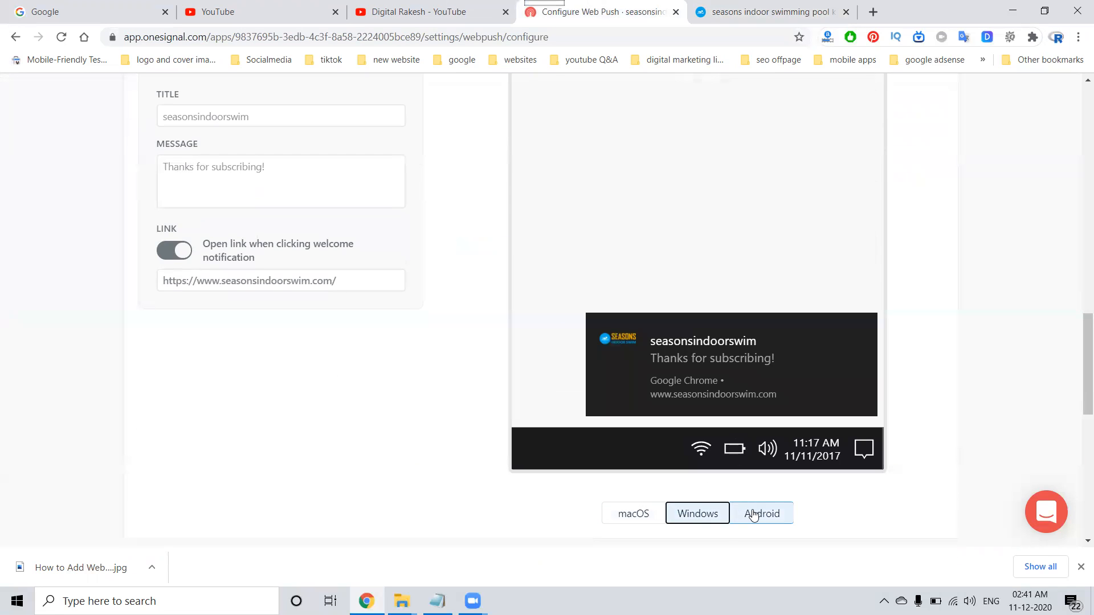
Save the web push configuration with its advanced options untouched and copy the OneSignal code for the site's head section
{"action": "scroll", "coordinate": [91, 313], "scroll_direction": "down", "scroll_amount": 1}
{"action": "scroll", "coordinate": [92, 313], "scroll_direction": "down", "scroll_amount": 3}
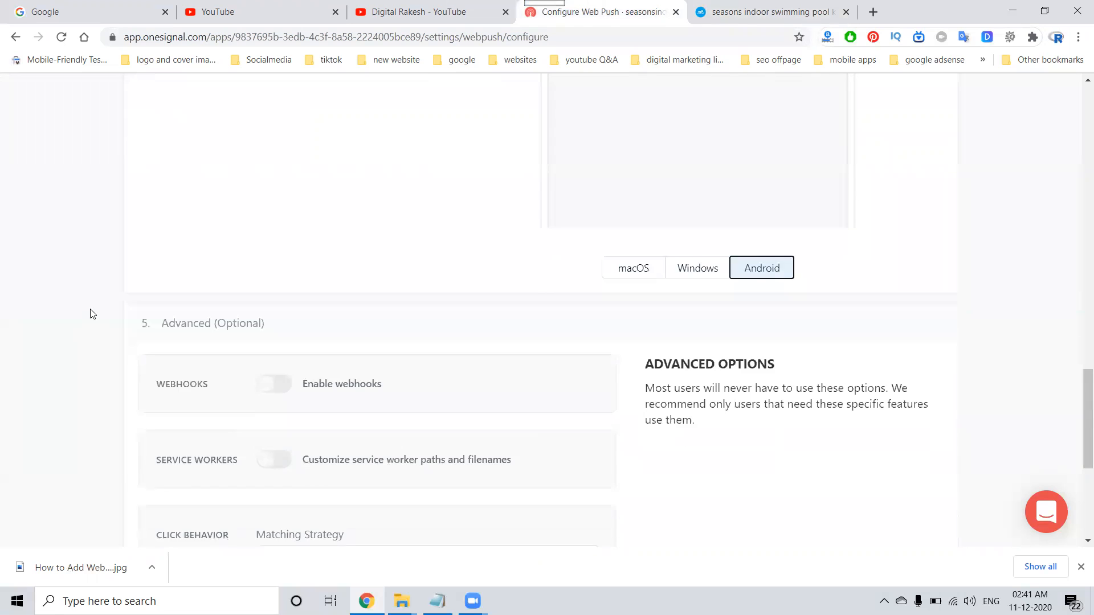
{"action": "scroll", "coordinate": [247, 291], "scroll_direction": "down", "scroll_amount": 1}
{"action": "scroll", "coordinate": [264, 320], "scroll_direction": "down", "scroll_amount": 3}
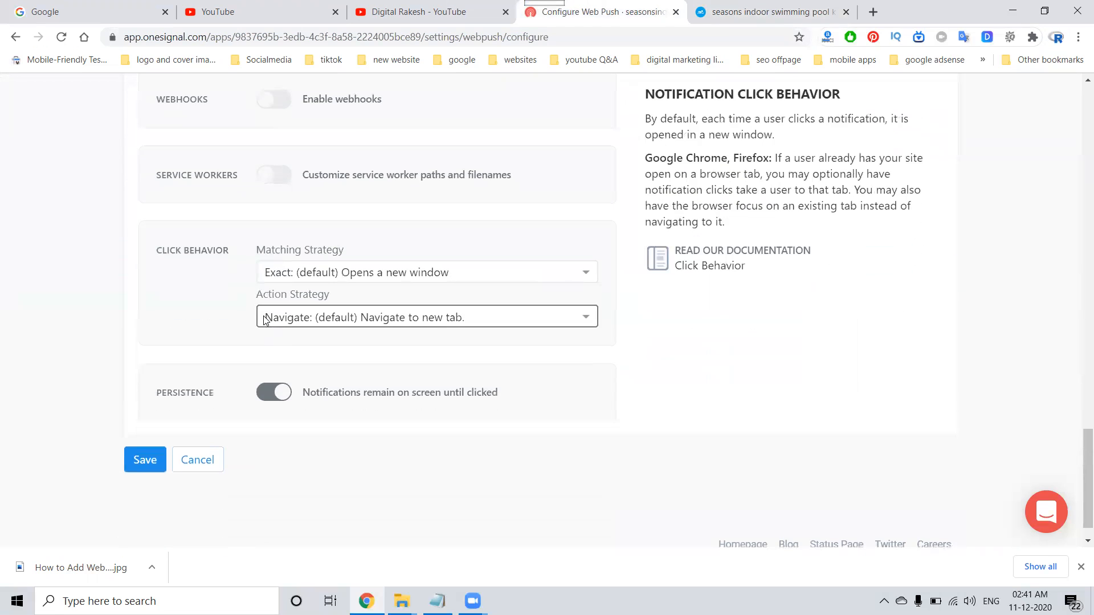
{"action": "left_click", "coordinate": [147, 464]}
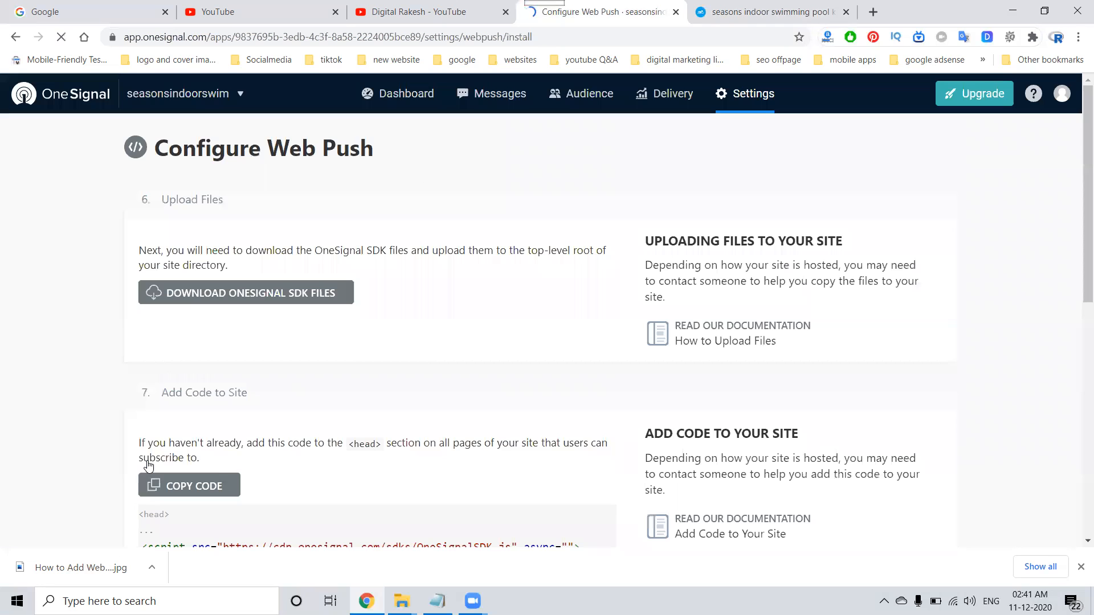
{"action": "scroll", "coordinate": [69, 322], "scroll_direction": "down", "scroll_amount": 6}
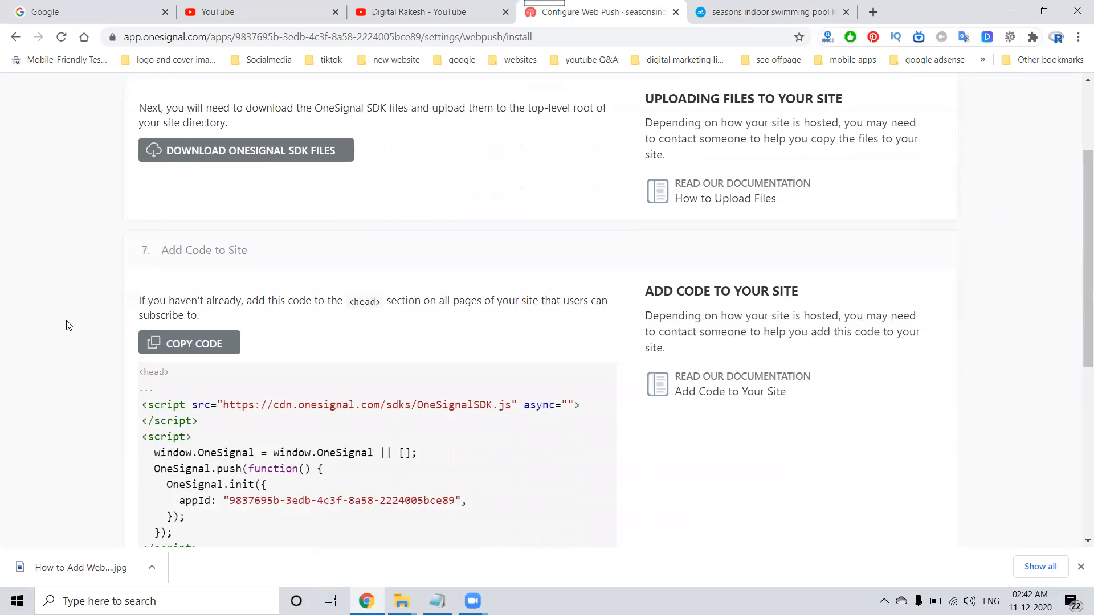
{"action": "left_click", "coordinate": [162, 134]}
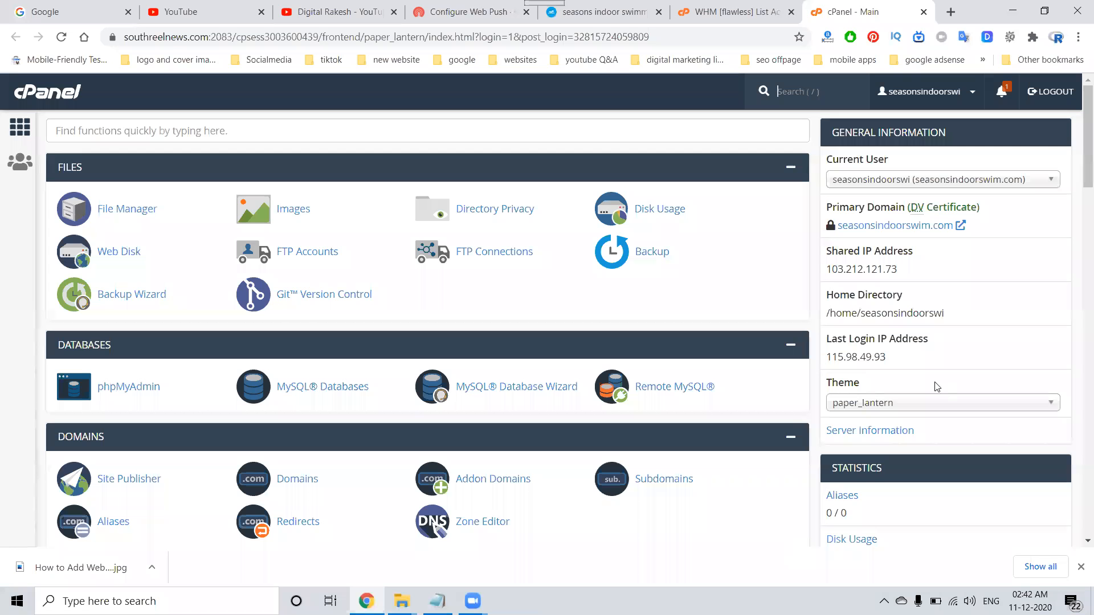
In cPanel's File Manager, open the site's public_html/application/views/includes folder
{"action": "left_click", "coordinate": [116, 212]}
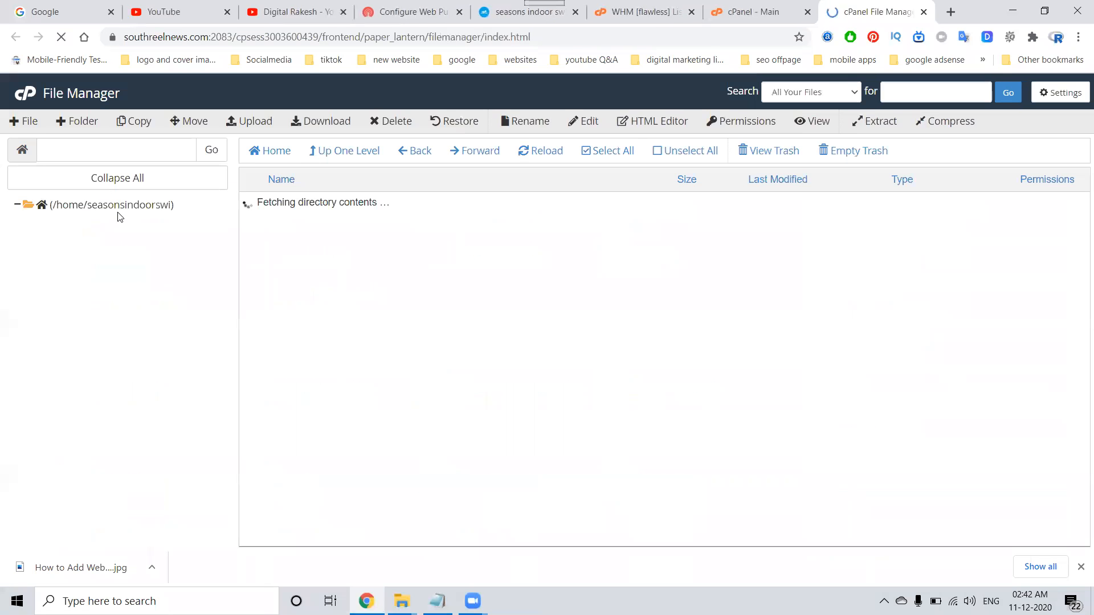
{"action": "double_click", "coordinate": [361, 272]}
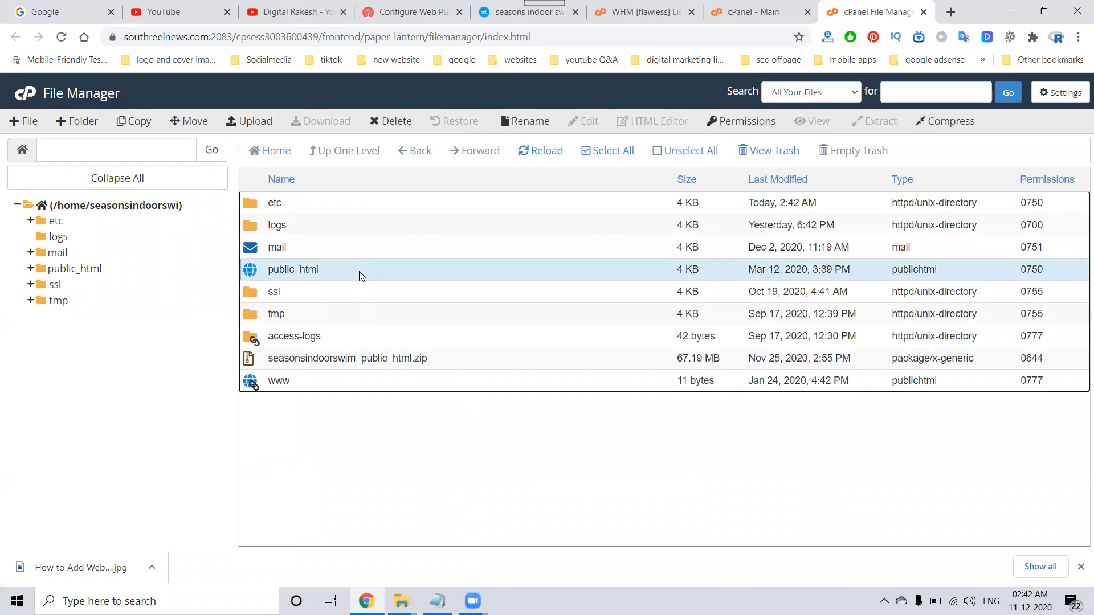
{"action": "double_click", "coordinate": [361, 234]}
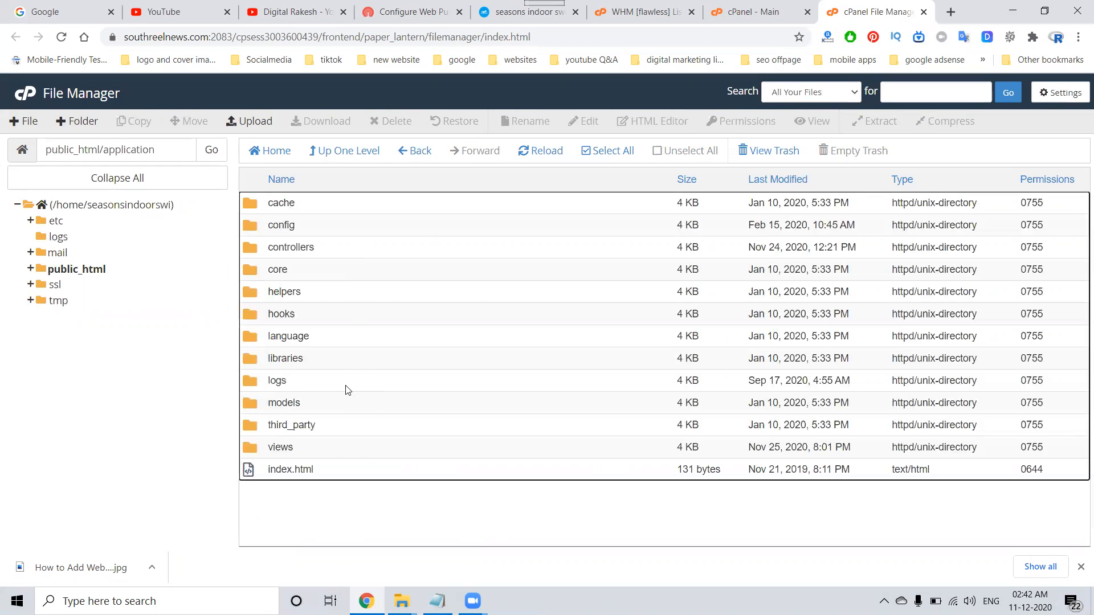
{"action": "double_click", "coordinate": [335, 450]}
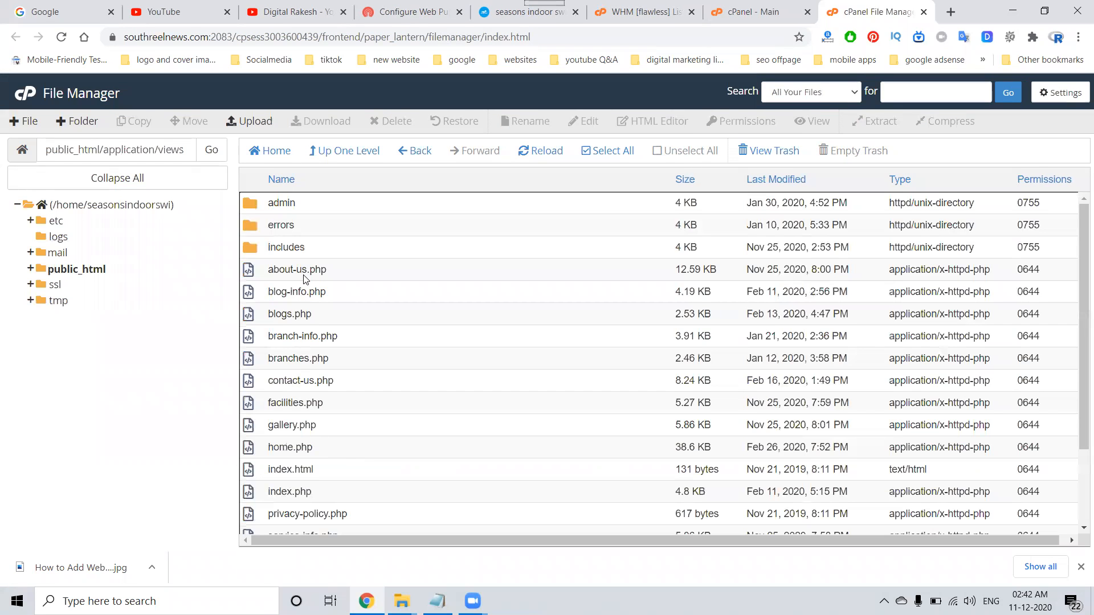
{"action": "scroll", "coordinate": [342, 342], "scroll_direction": "down", "scroll_amount": 3}
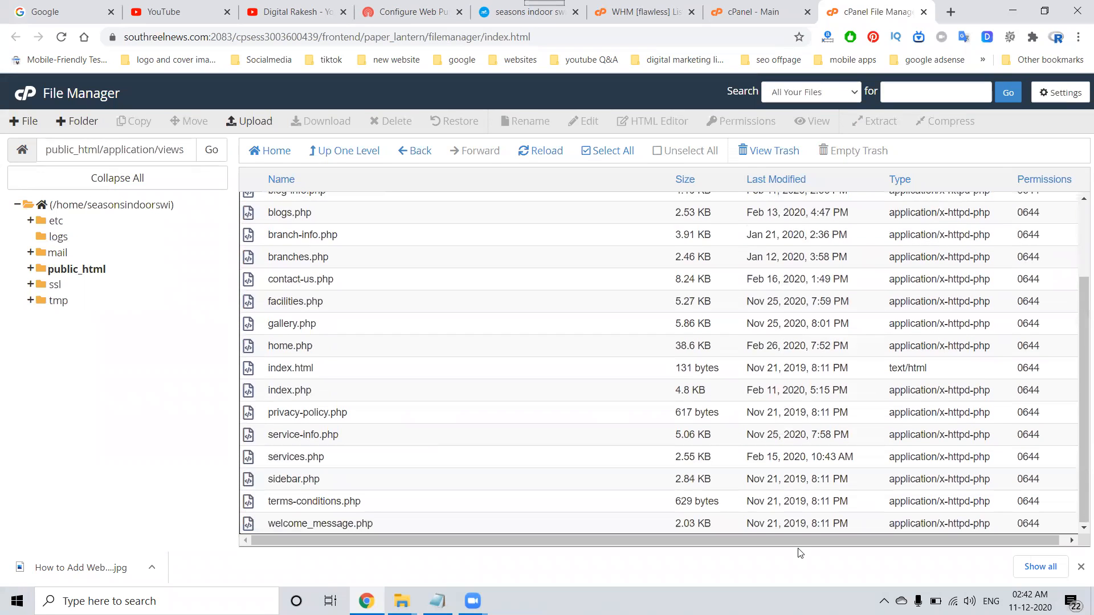
{"action": "scroll", "coordinate": [332, 251], "scroll_direction": "up", "scroll_amount": 3}
{"action": "double_click", "coordinate": [333, 252]}
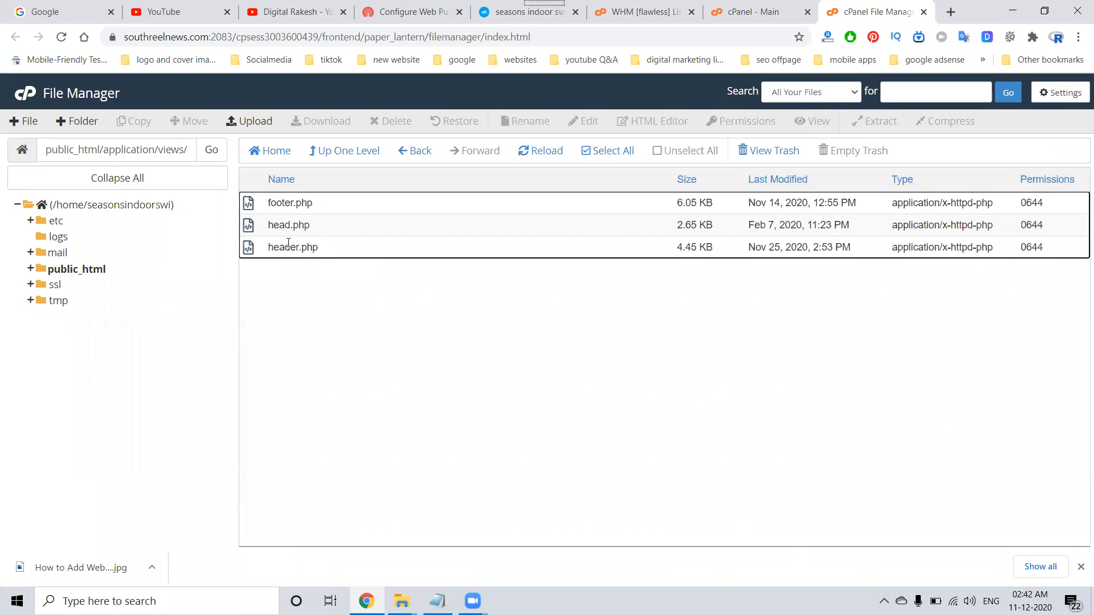
Open header.php for editing, paste the OneSignal script above the first line and save the file
{"action": "right_click", "coordinate": [288, 246]}
{"action": "left_click", "coordinate": [329, 299]}
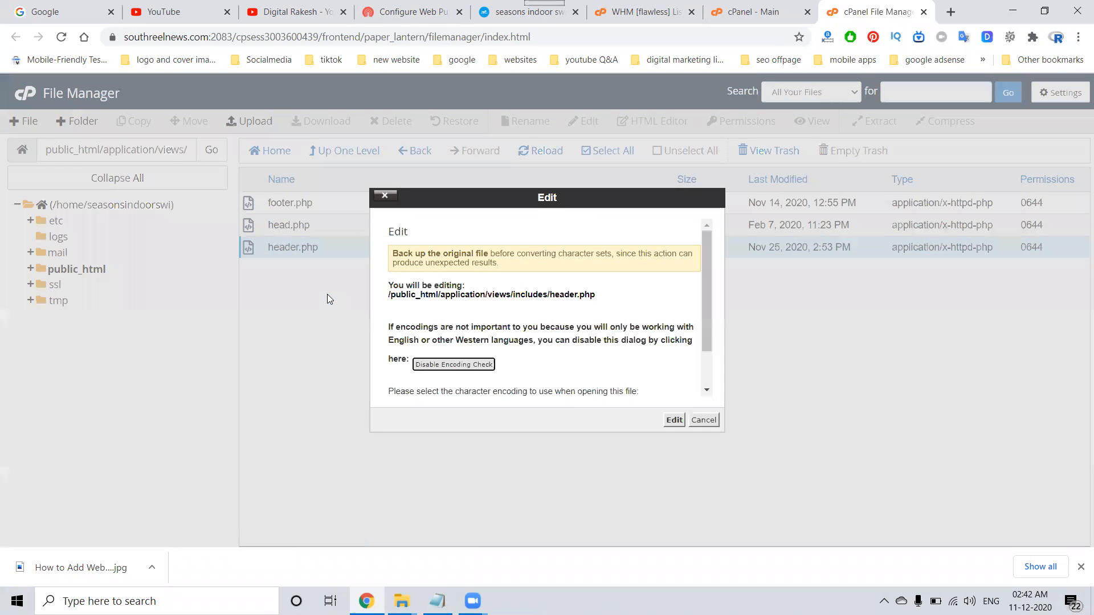
{"action": "left_click", "coordinate": [673, 420]}
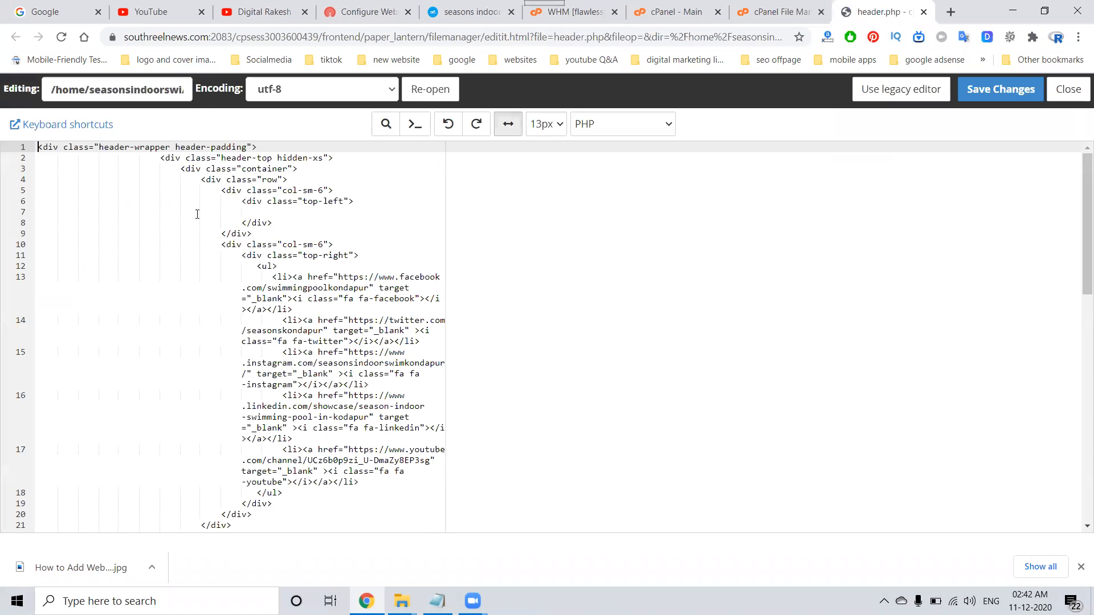
{"action": "key", "text": "ctrl+v"}
{"action": "key", "text": "Return"}
{"action": "key", "text": "Return"}
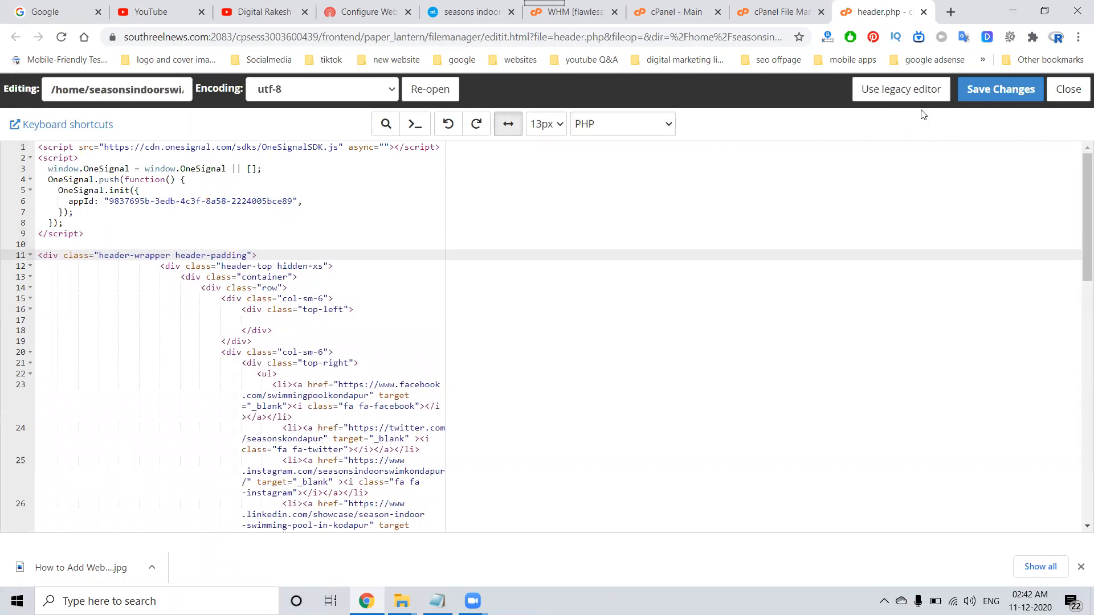
{"action": "left_click", "coordinate": [999, 91]}
Load the site's home page in an incognito window and check for the notification prompt
{"action": "left_click", "coordinate": [433, 5]}
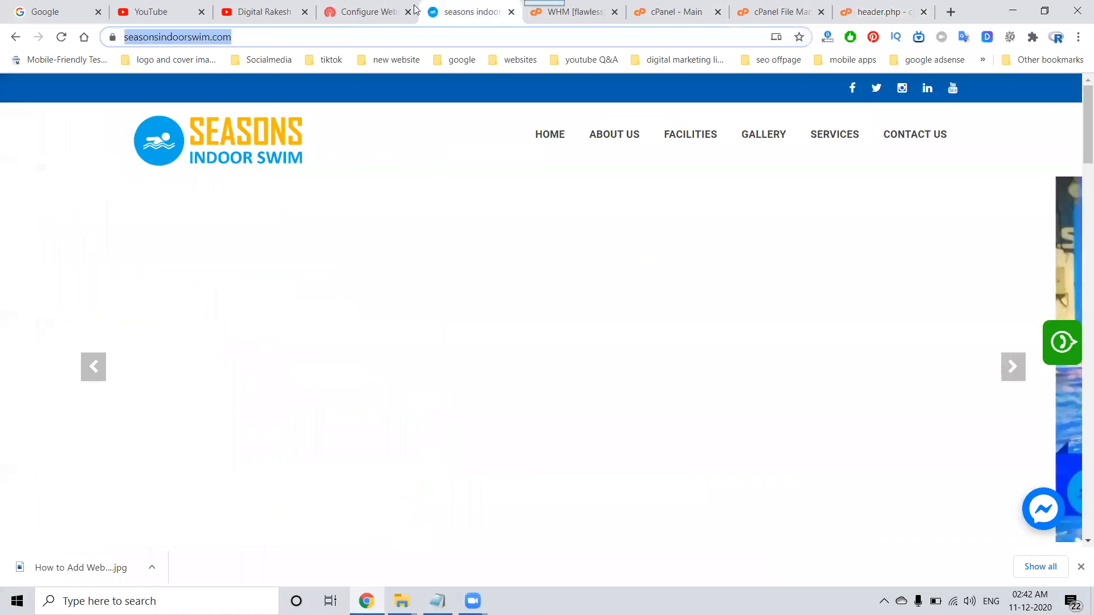
{"action": "left_click", "coordinate": [1078, 36]}
{"action": "left_click", "coordinate": [1020, 89]}
{"action": "key", "text": "ctrl+v"}
{"action": "key", "text": "Return"}
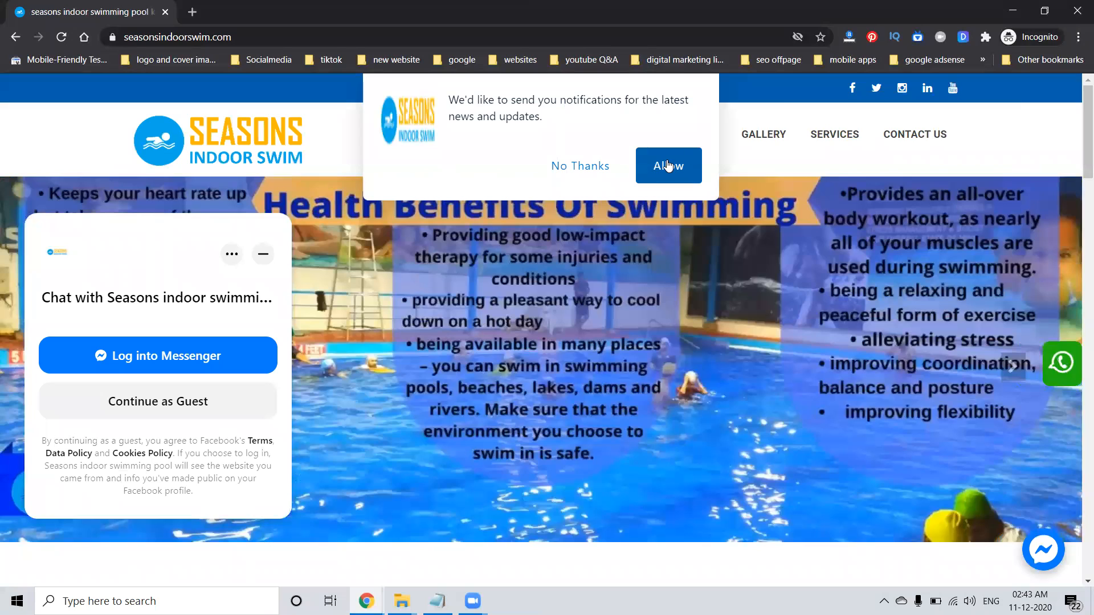
{"action": "left_click", "coordinate": [1077, 11]}
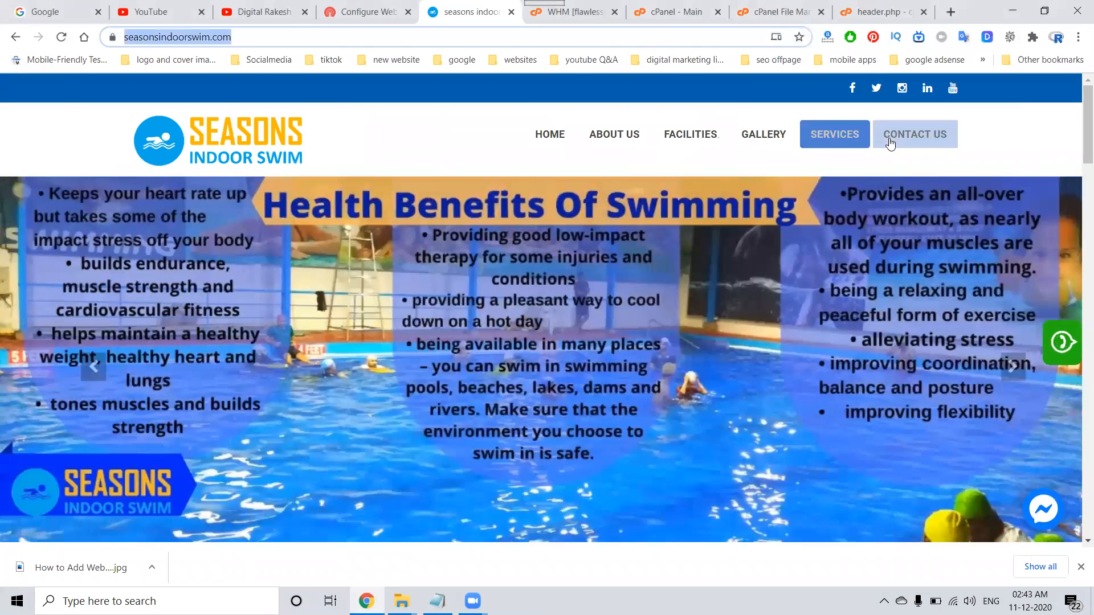
Load the site's Contact Us page in an incognito window and check for the notification prompt
{"action": "left_click", "coordinate": [890, 137]}
{"action": "left_click", "coordinate": [241, 41]}
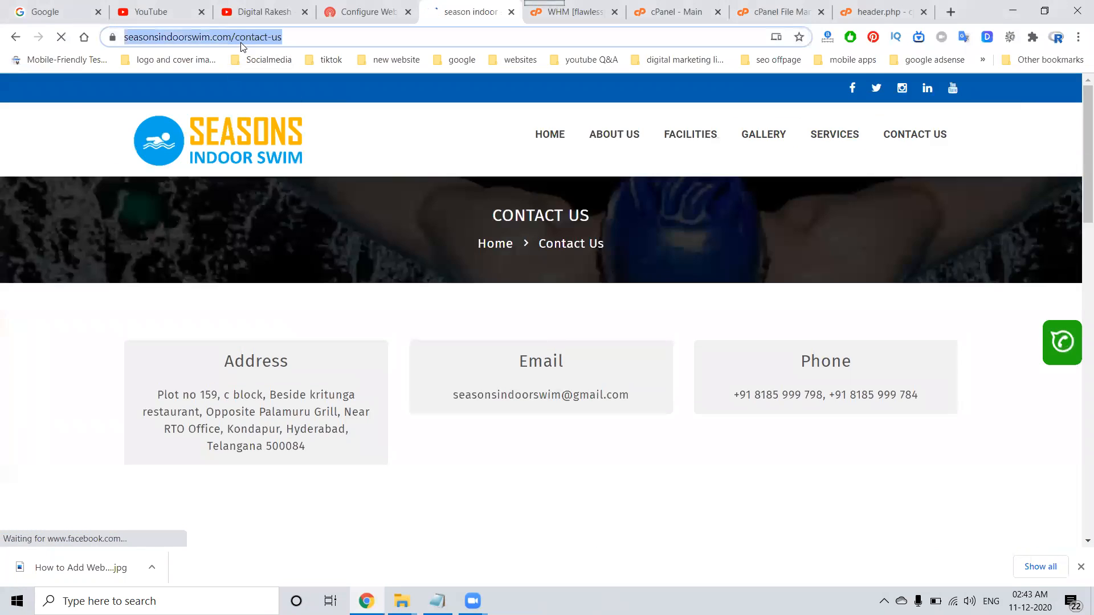
{"action": "left_click", "coordinate": [1078, 36]}
{"action": "left_click", "coordinate": [1018, 92]}
{"action": "key", "text": "ctrl+v"}
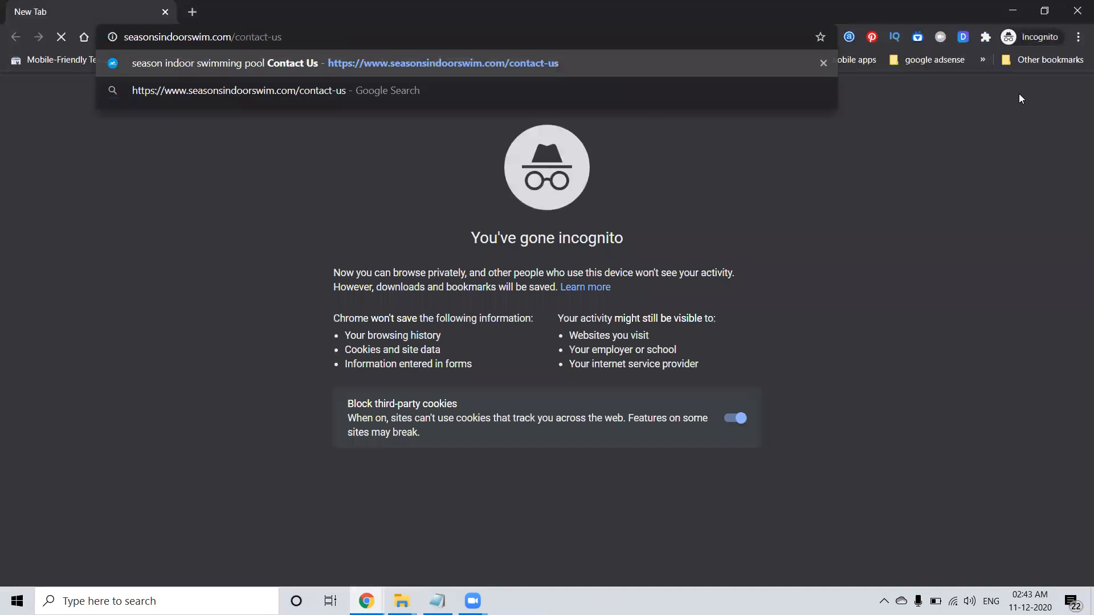
{"action": "key", "text": "Return"}
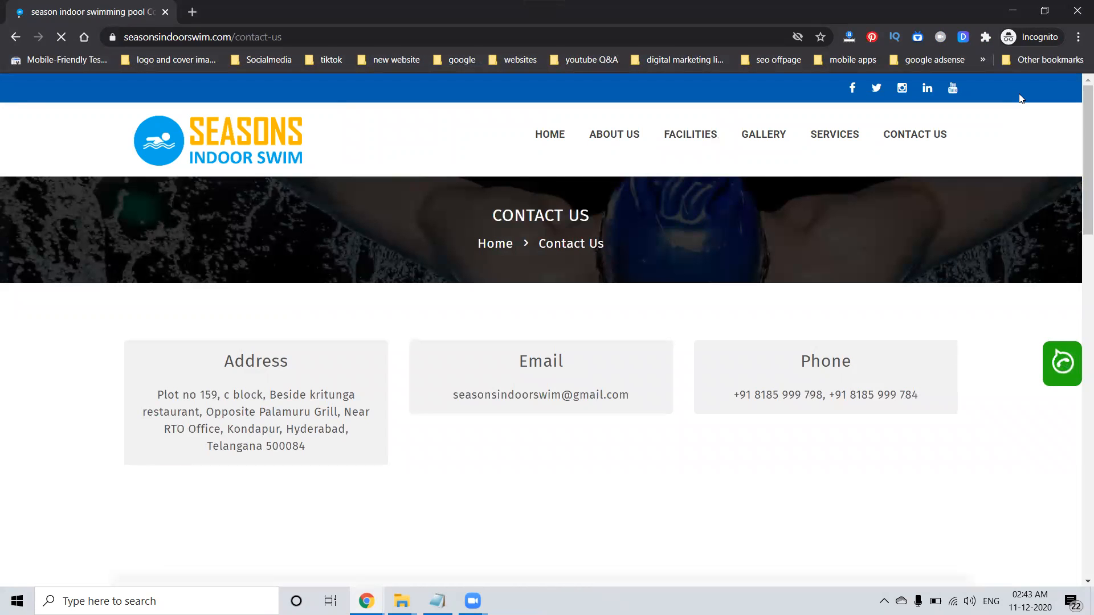
{"action": "scroll", "coordinate": [843, 196], "scroll_direction": "down", "scroll_amount": 10}
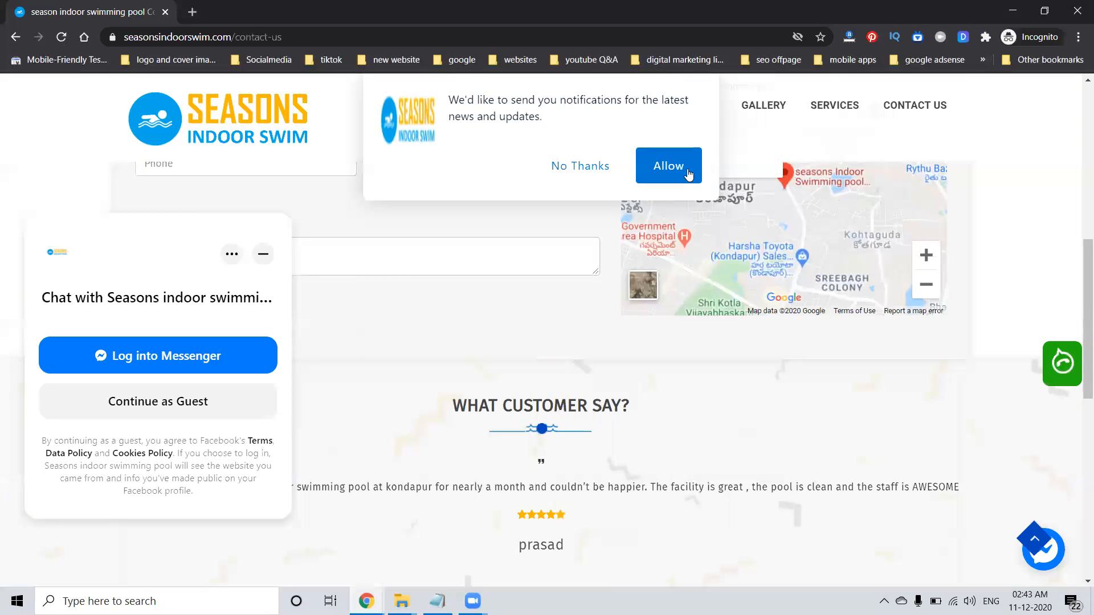
{"action": "left_click", "coordinate": [1078, 10]}
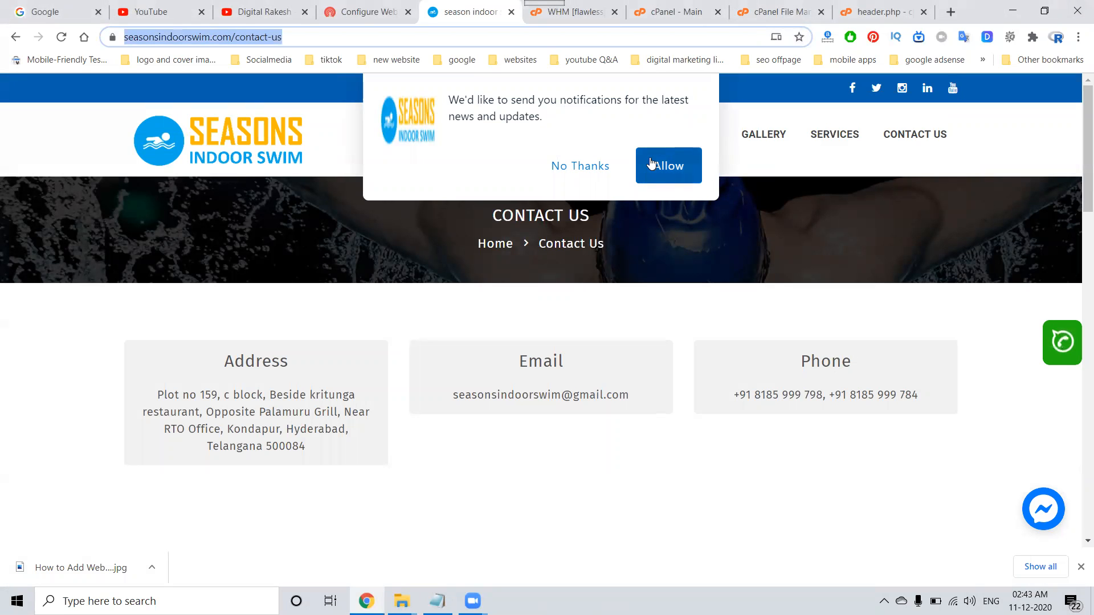
Decline the notification prompt on the Contact Us page and return to the site's home page
{"action": "left_click", "coordinate": [554, 166]}
{"action": "left_click", "coordinate": [547, 146]}
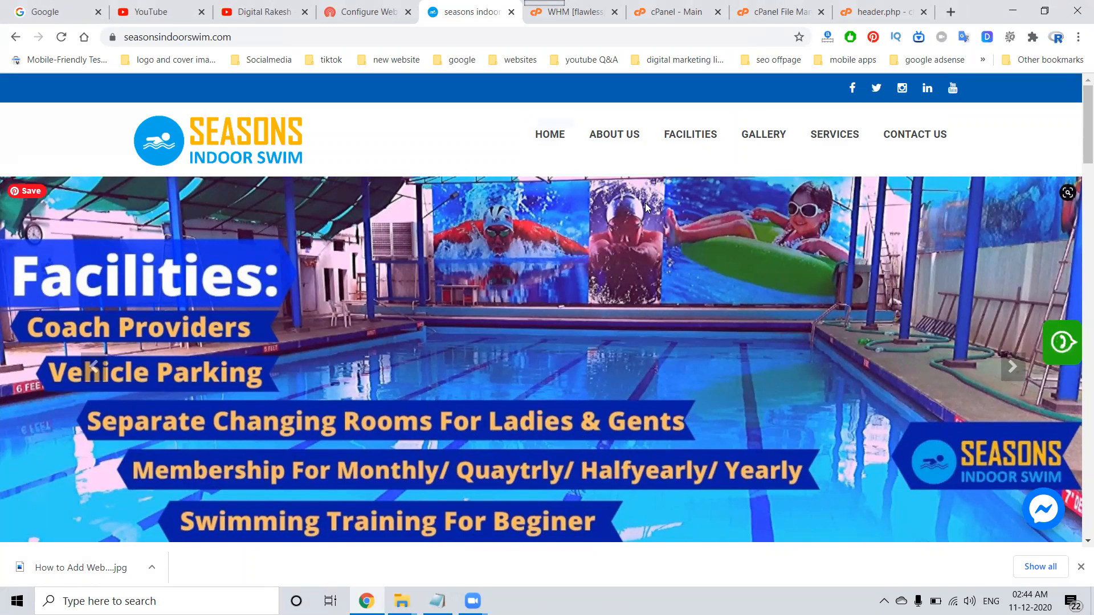
Load the site's Facilities page in an incognito window and check for the notification prompt
{"action": "left_click", "coordinate": [703, 135]}
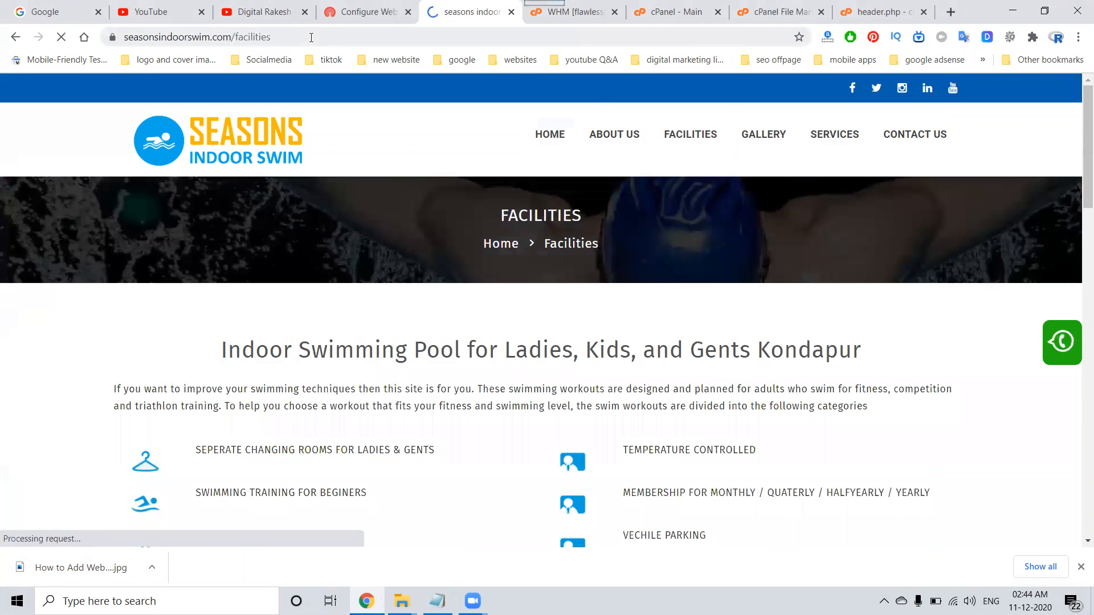
{"action": "left_click", "coordinate": [311, 37]}
{"action": "key", "text": "ctrl+c"}
{"action": "left_click", "coordinate": [1078, 37]}
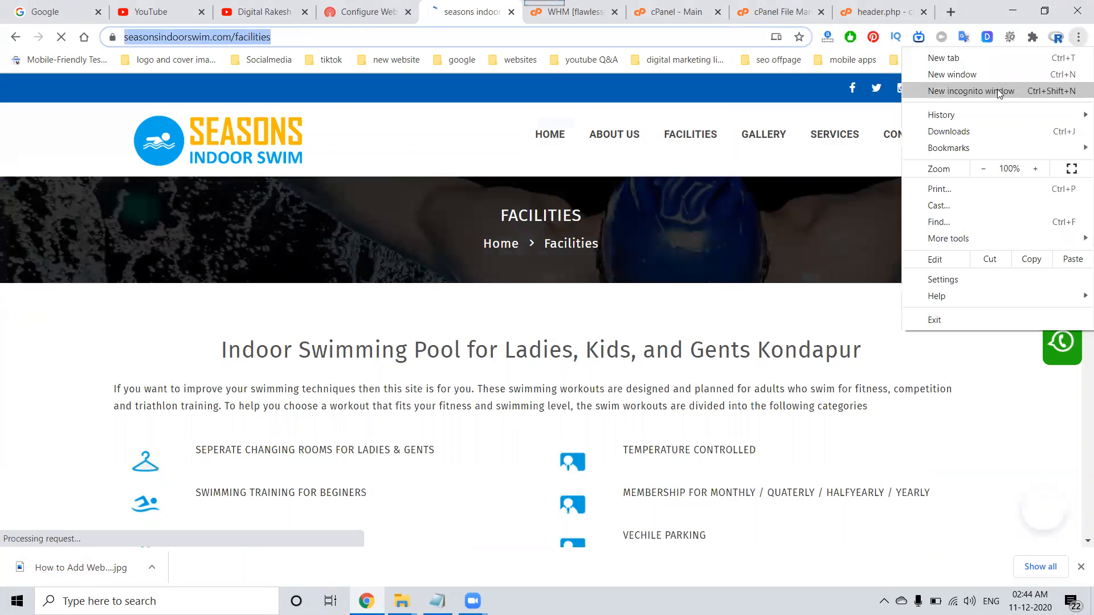
{"action": "left_click", "coordinate": [994, 92]}
{"action": "key", "text": "ctrl+v"}
{"action": "key", "text": "Return"}
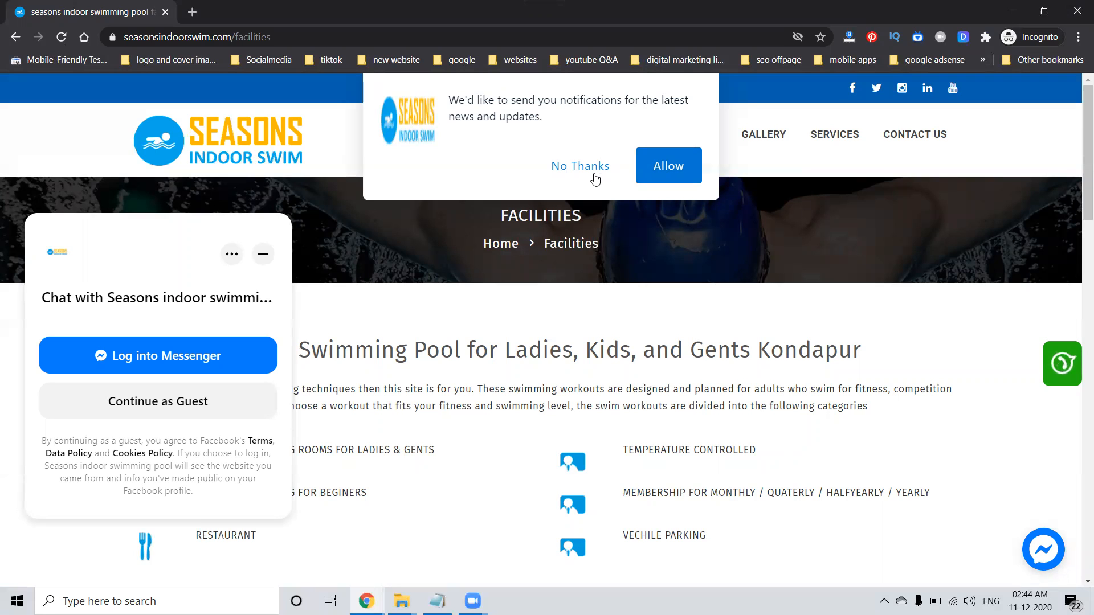
{"action": "left_click", "coordinate": [1077, 11]}
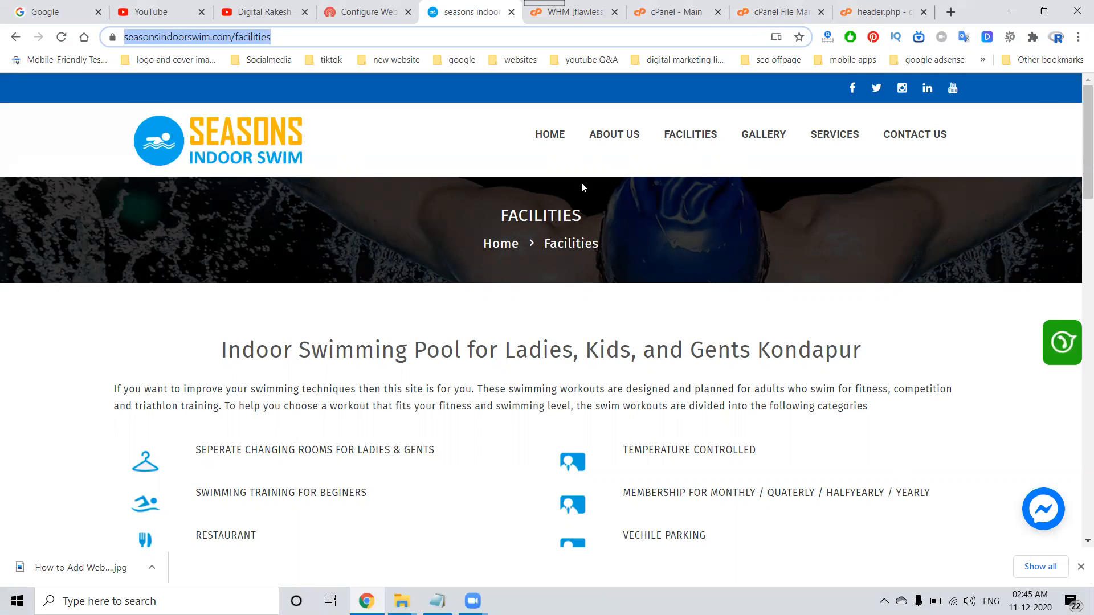
Switch to the already open YouTube channel page and view its uploaded videos
{"action": "left_click", "coordinate": [264, 12]}
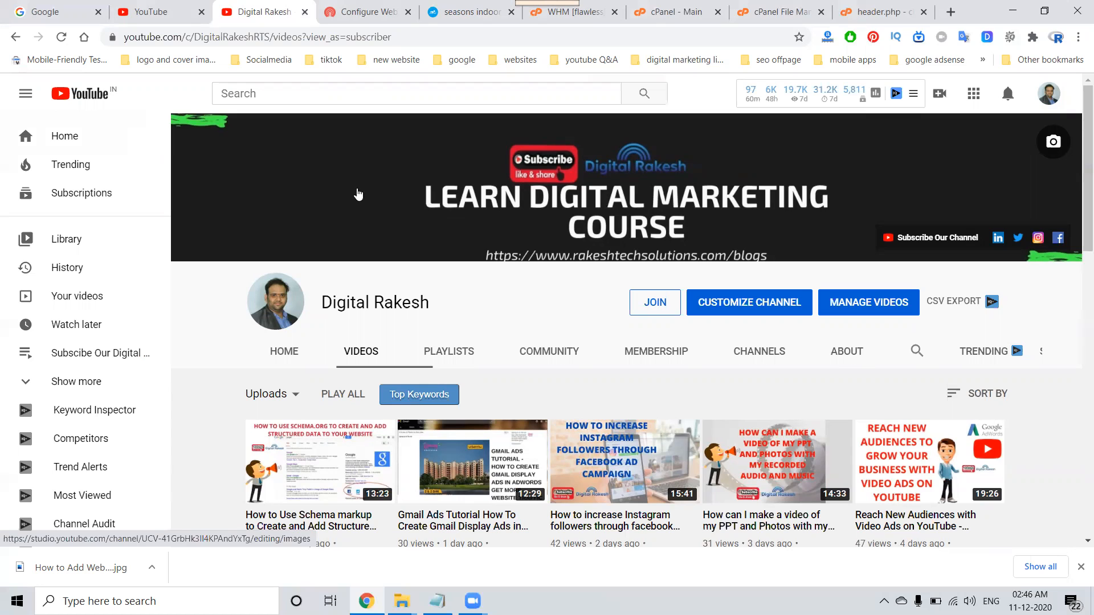
{"action": "mouse_move", "coordinate": [741, 544]}
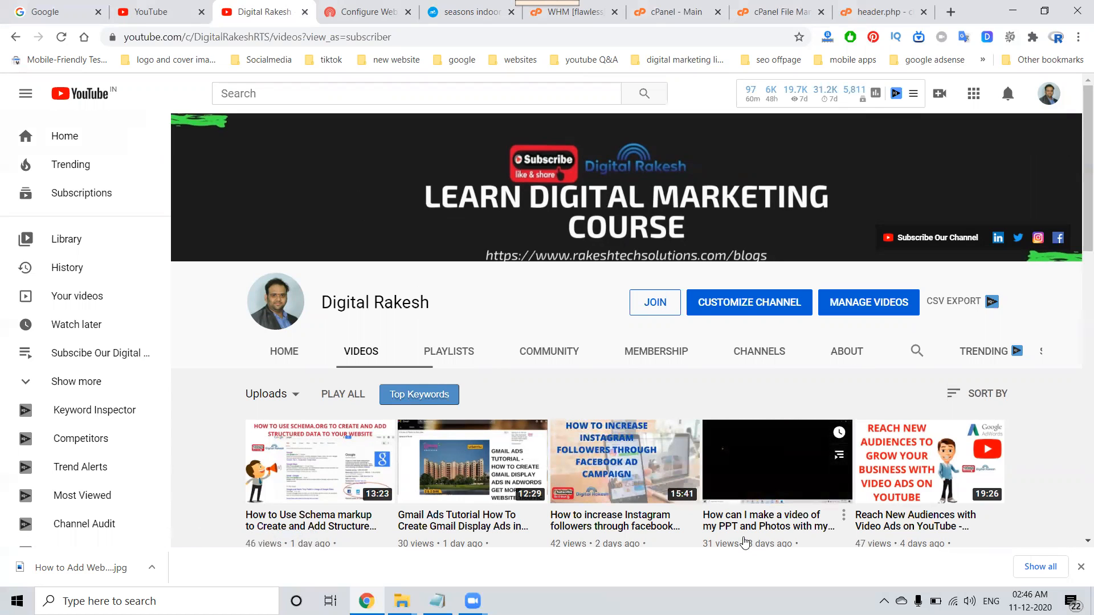